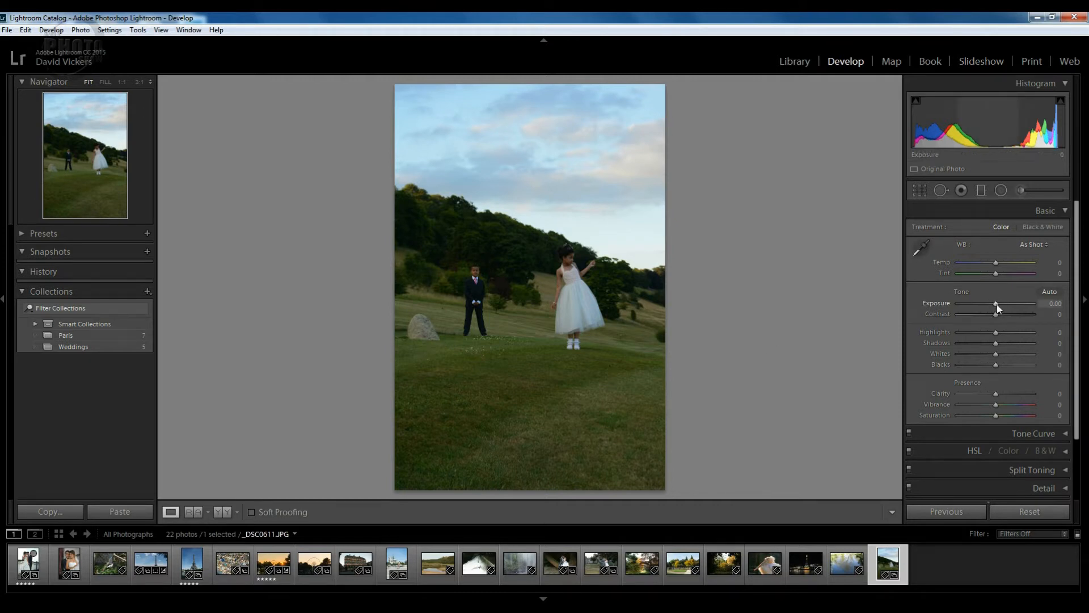
Step: Set the photo's Exposure to +0.91, Highlights −68, Shadows +29, Whites +32, Blacks −41 and Clarity +9 while checking the clipping previews
drag(997, 304, 1006, 343)
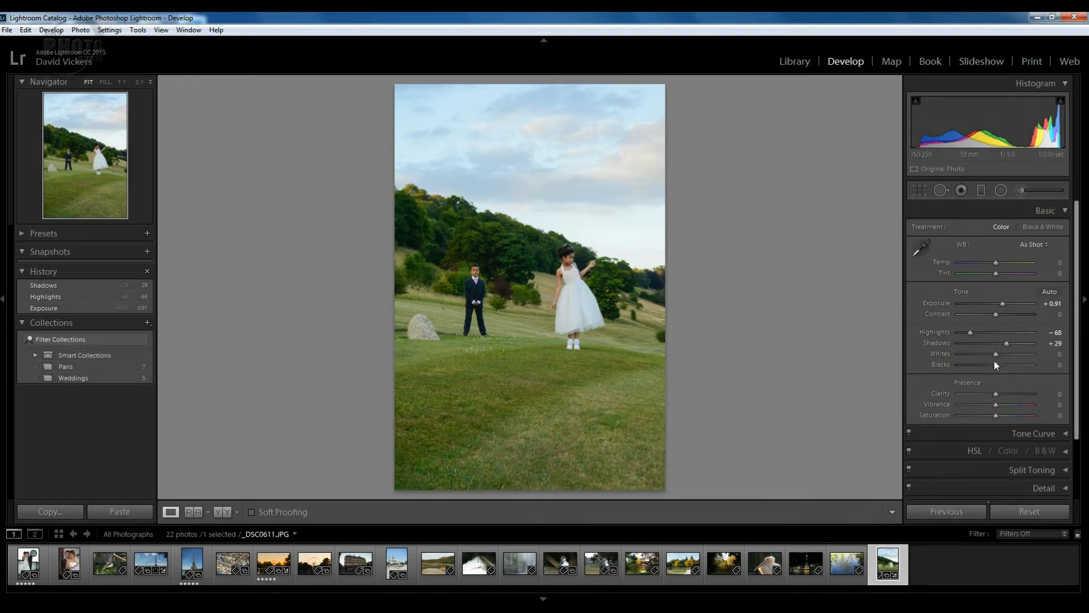
alt+click(997, 355)
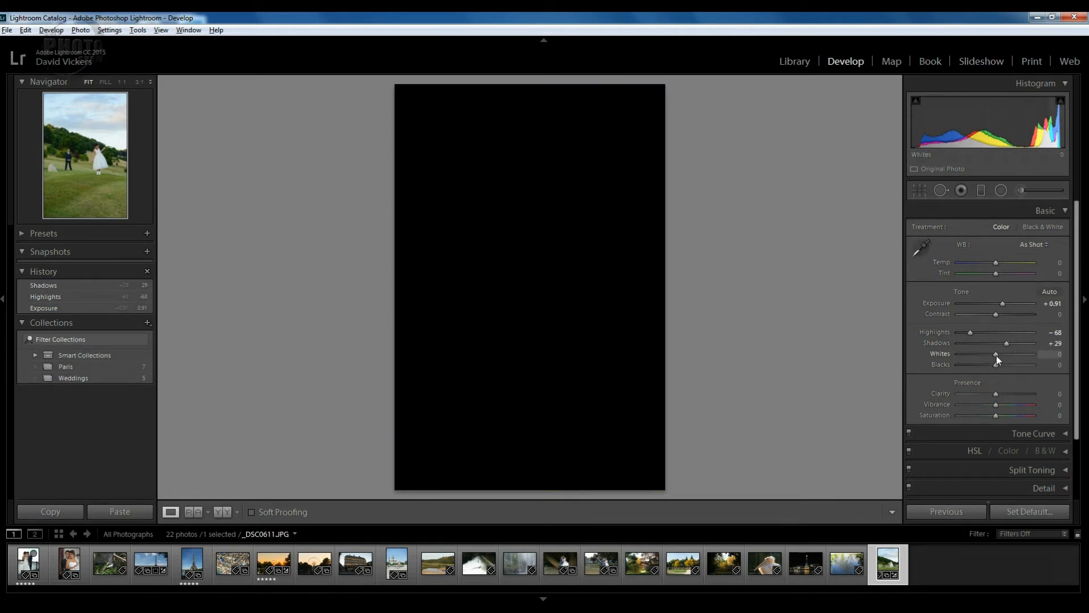
drag(996, 356, 1009, 356)
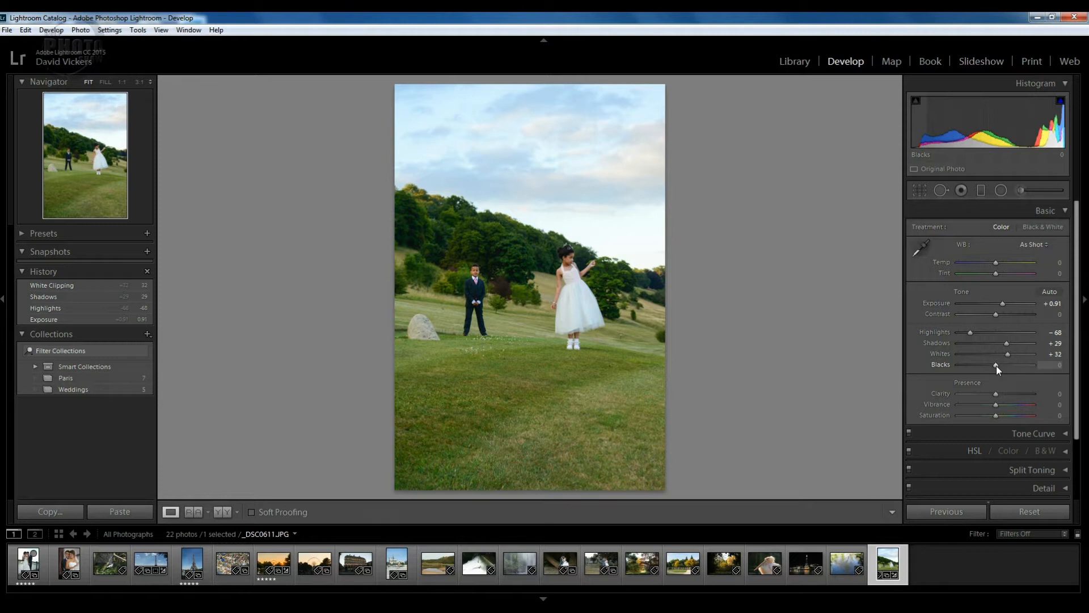
drag(996, 366, 982, 366)
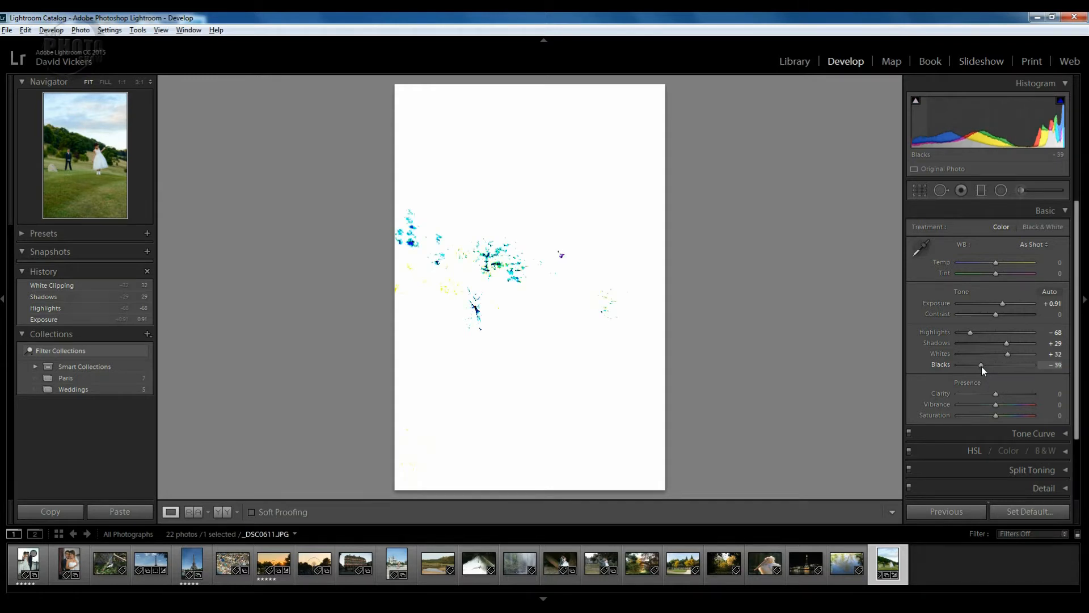
drag(981, 366, 981, 367)
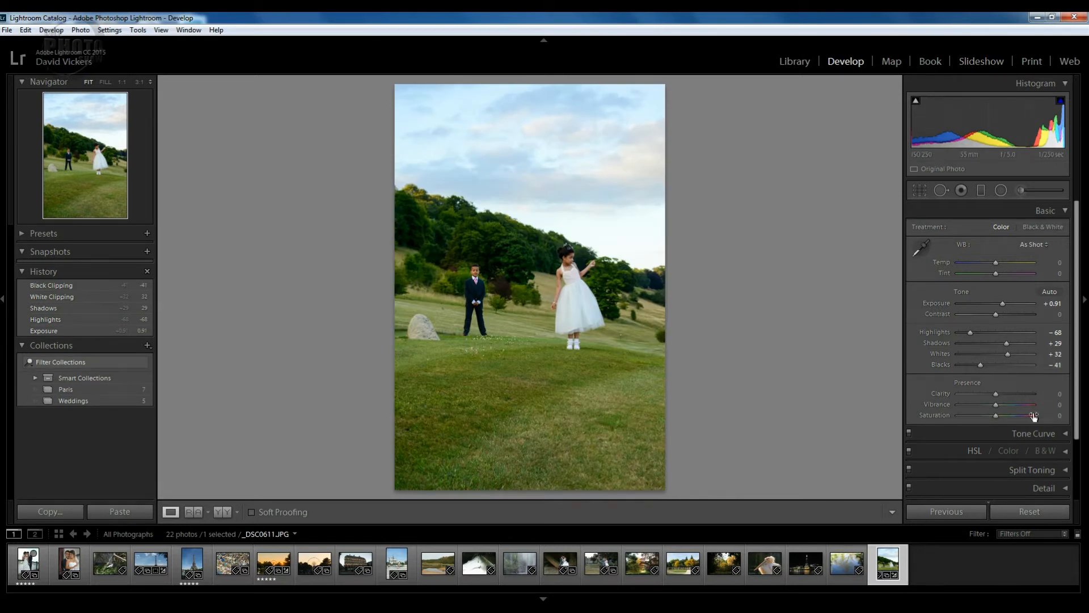
drag(997, 394, 1000, 394)
drag(1000, 393, 1000, 394)
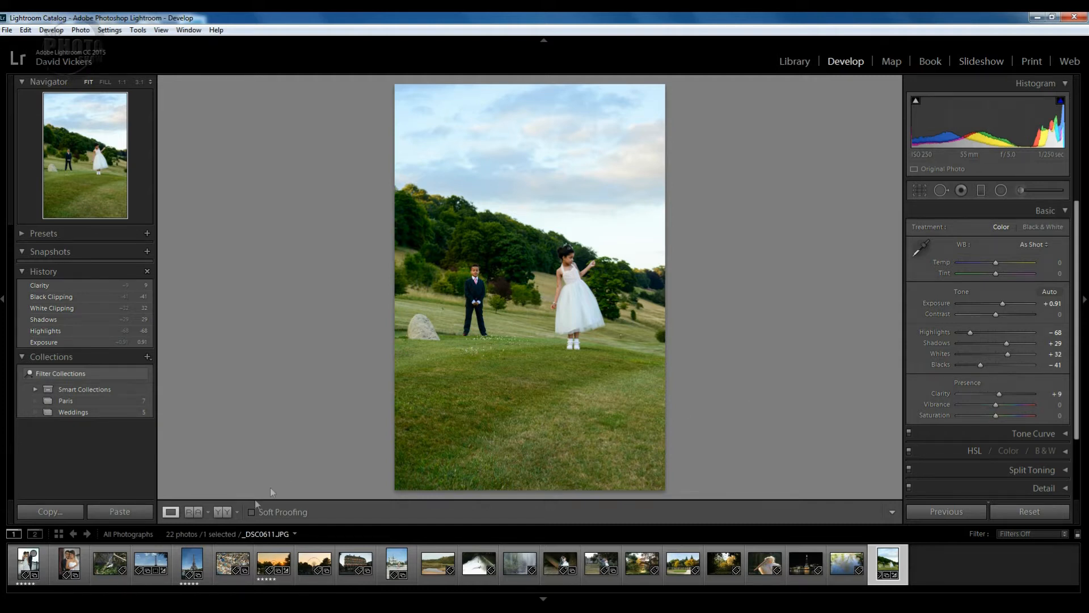
Step: Compare the original and edited photo side by side, and by toggling the full-size before and after versions
click(222, 512)
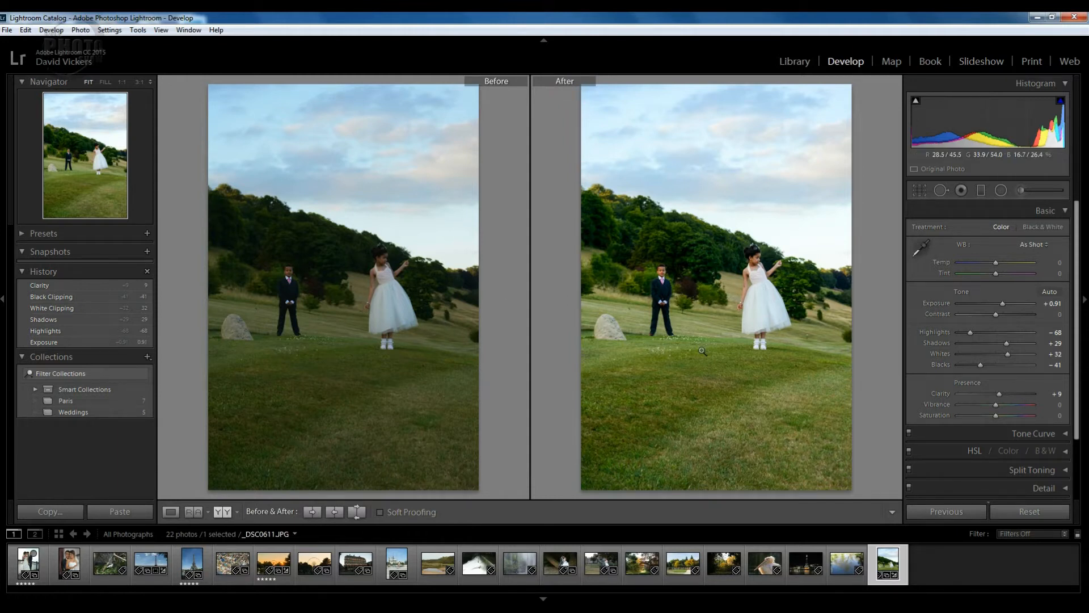
key(y)
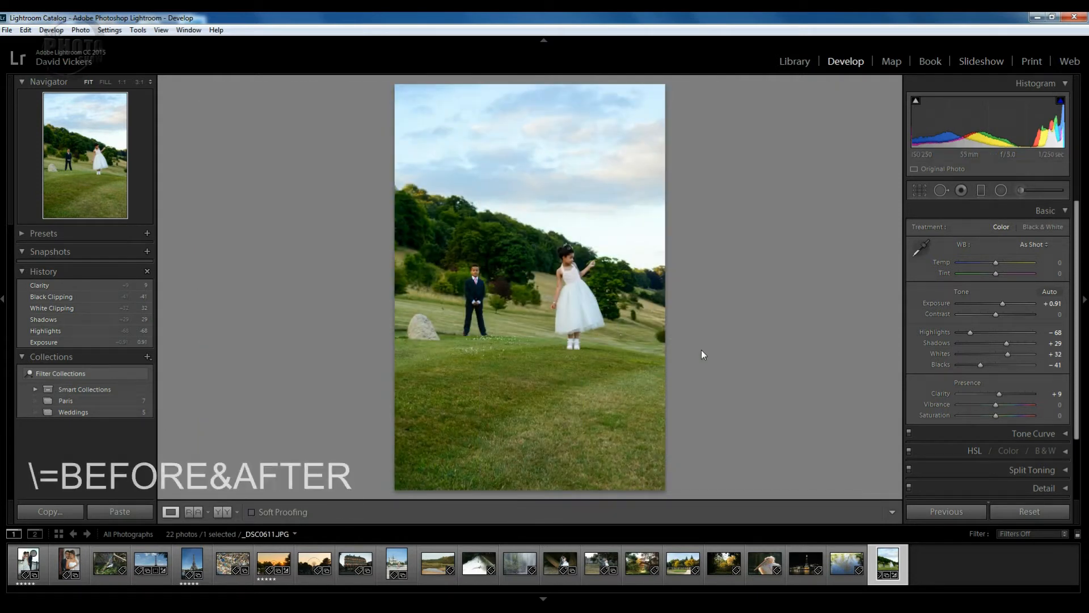
key(backslash)
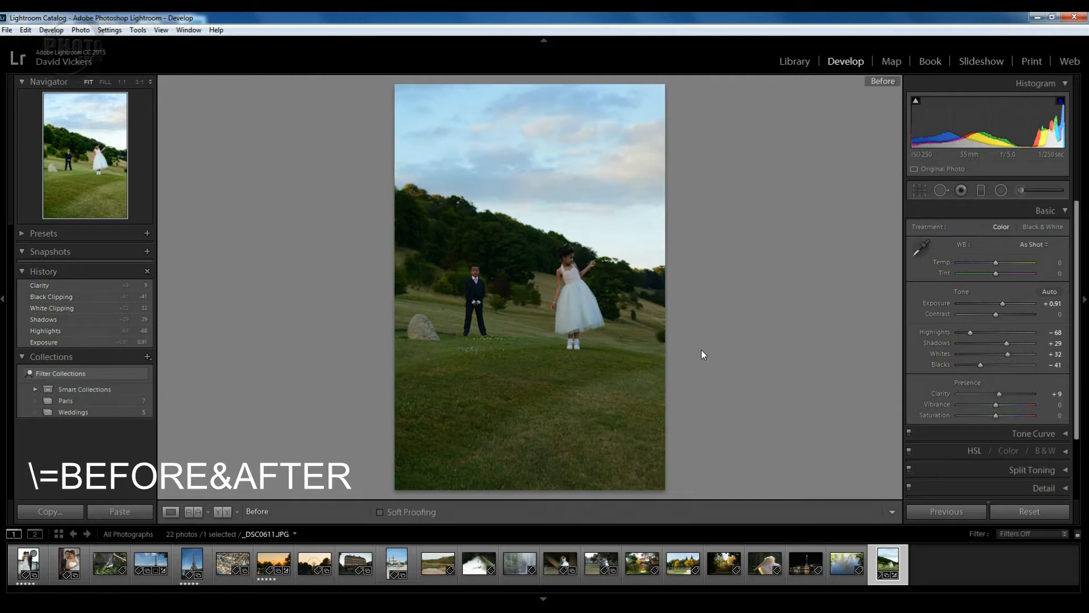
key(backslash)
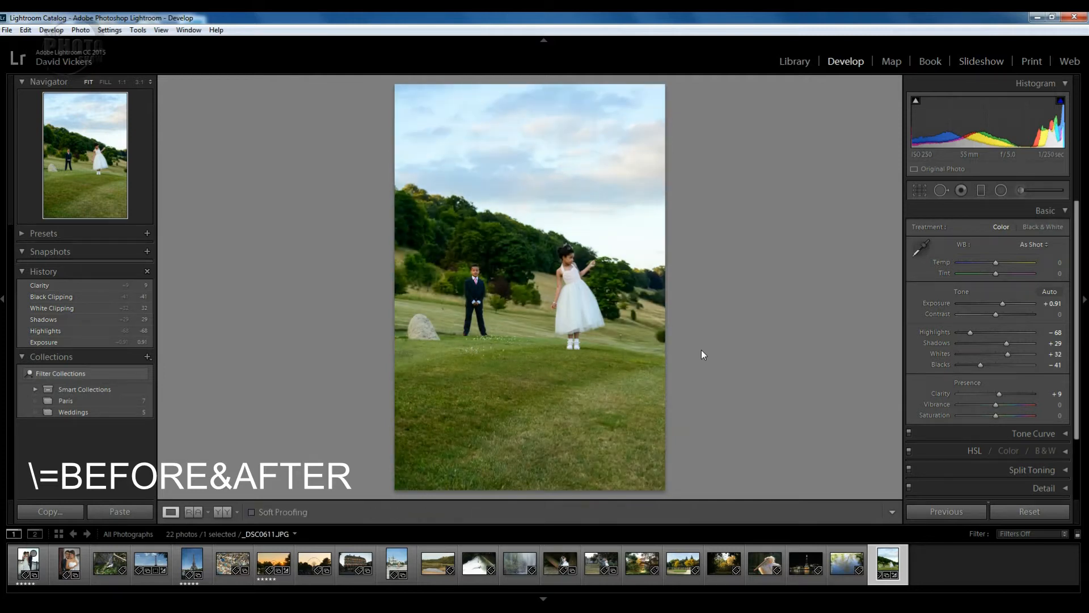
key(backslash)
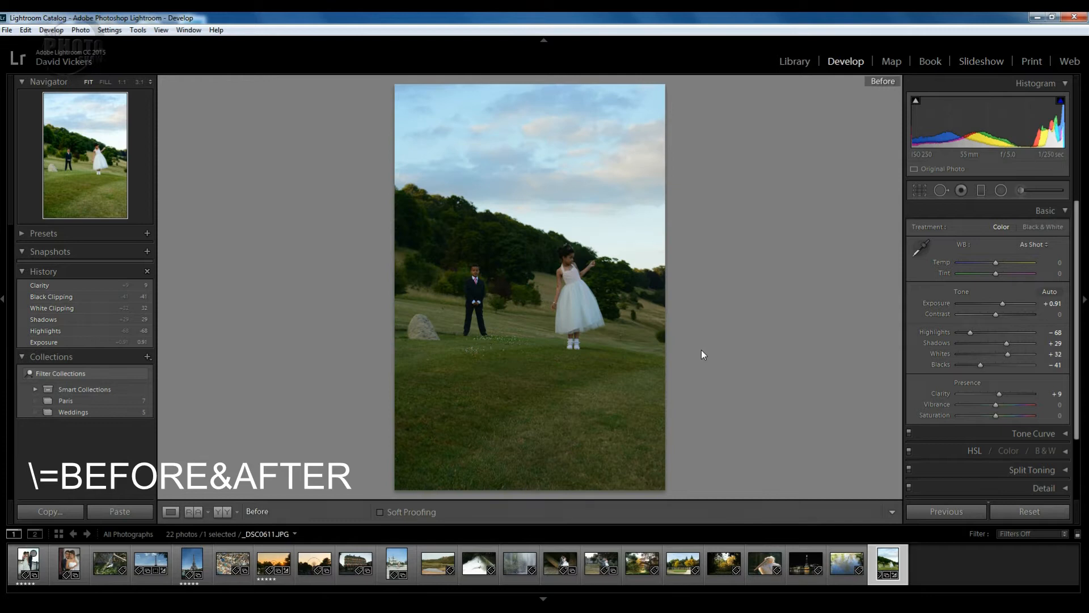
key(backslash)
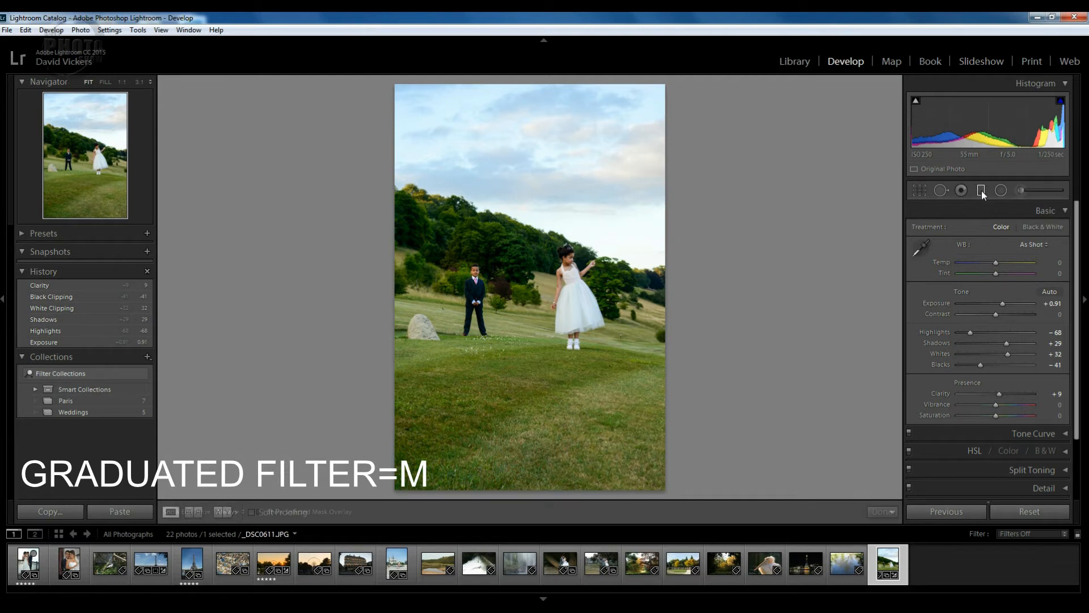
Step: Add a graduated filter slanting across the sky down to the girl's head, and extend its upper edge outward
click(981, 190)
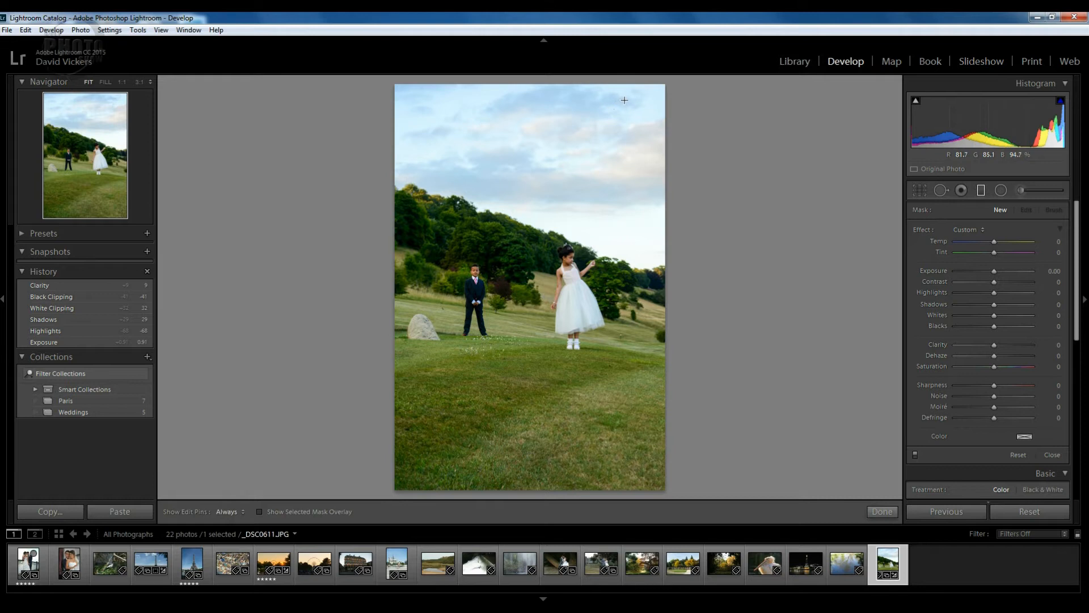
drag(624, 99, 566, 233)
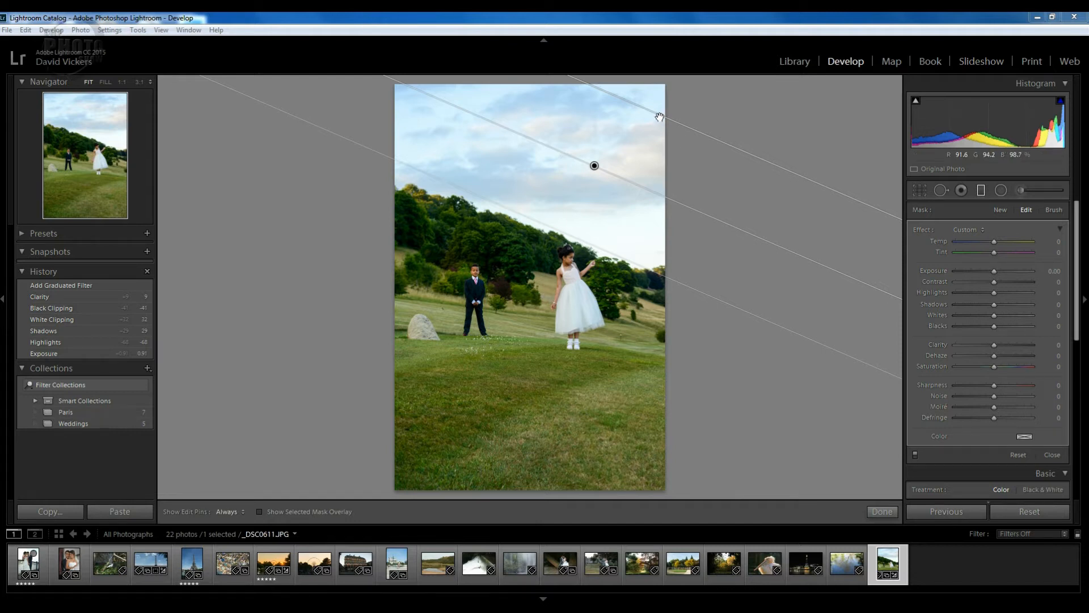
drag(659, 117, 658, 113)
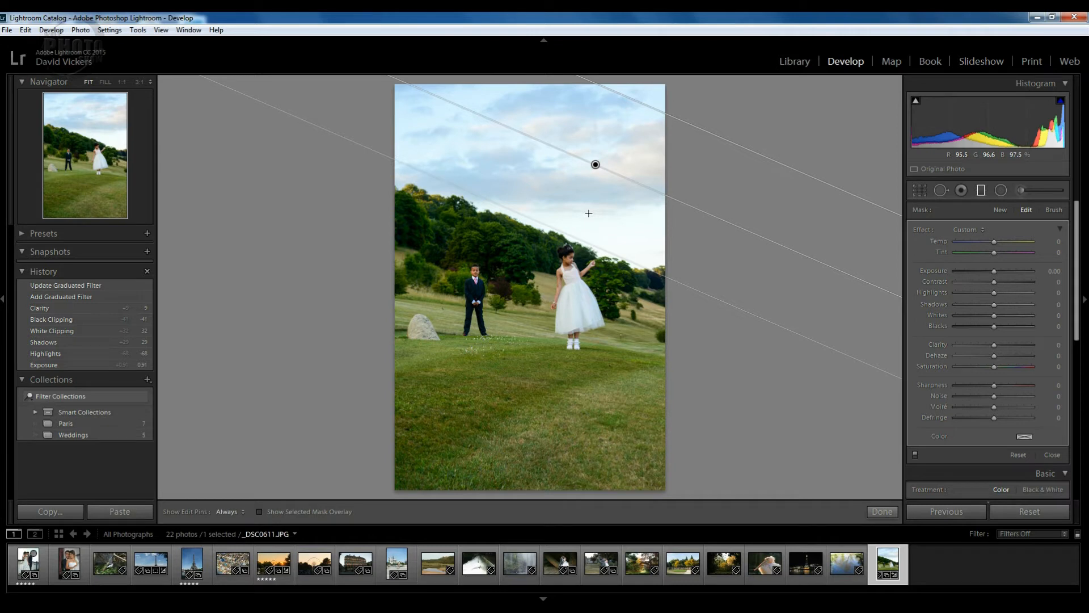
drag(689, 123, 700, 100)
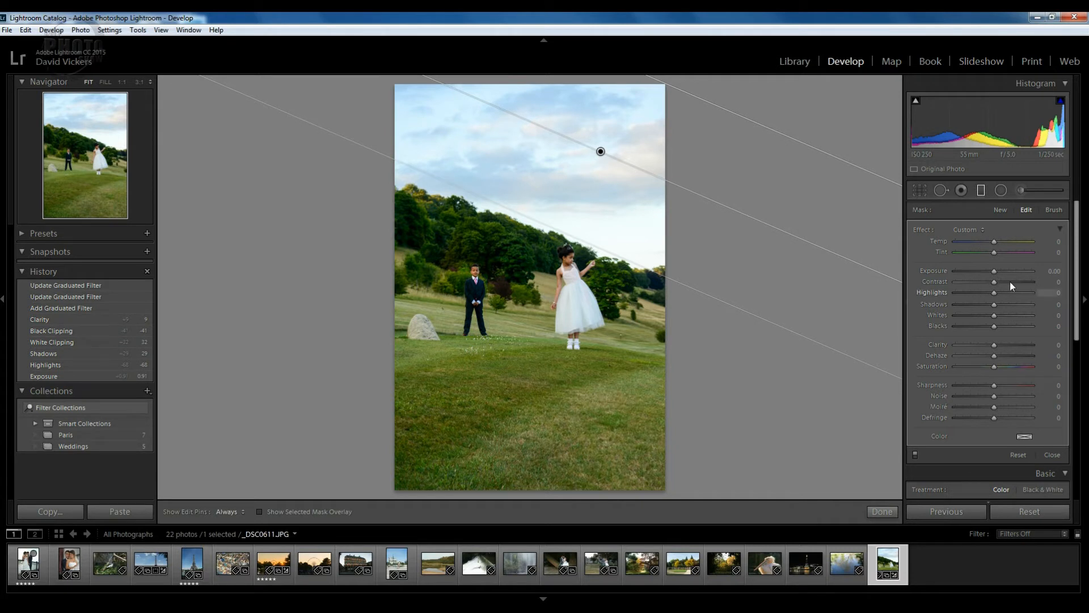
Step: Preview the graduated filter's coverage at Exposure 4.00 while repositioning its lower edge near the girl's head and rotating it slightly flatter
drag(997, 275, 1024, 273)
drag(1028, 275, 1036, 274)
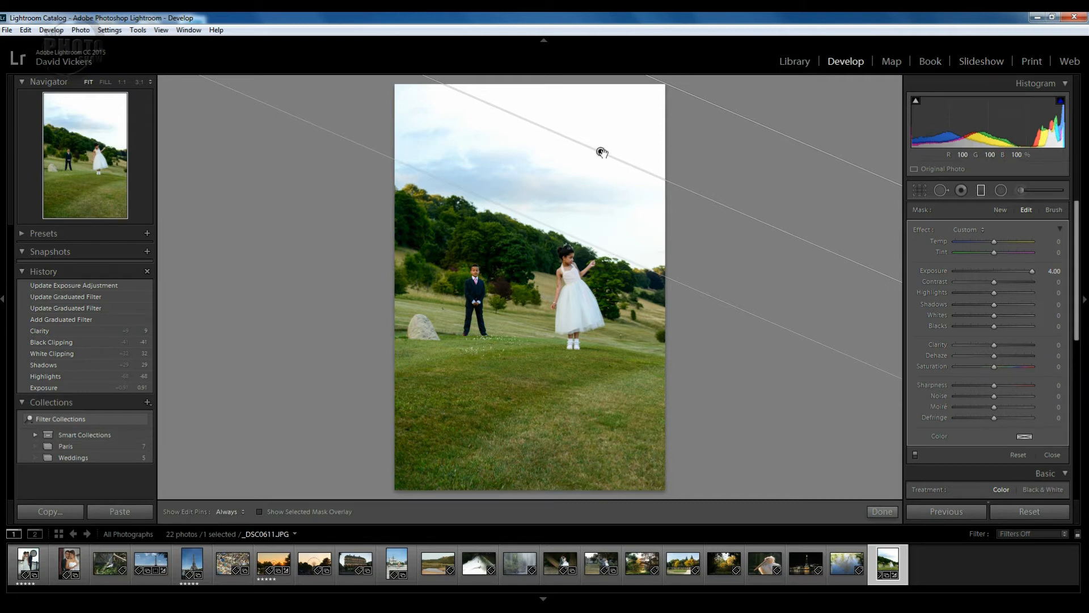
mouse_move(602, 152)
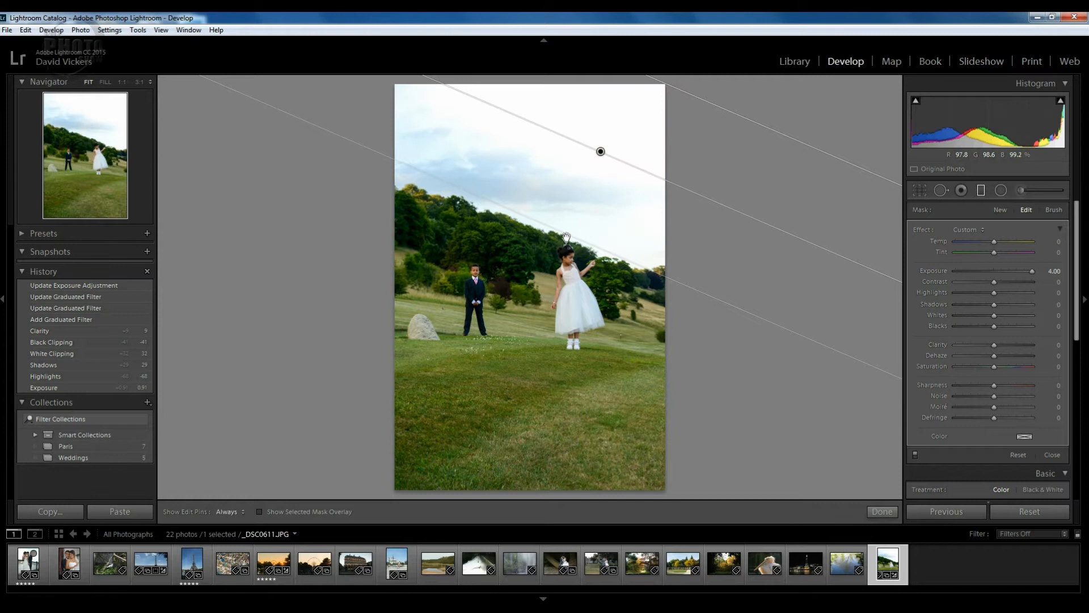
drag(567, 235, 605, 187)
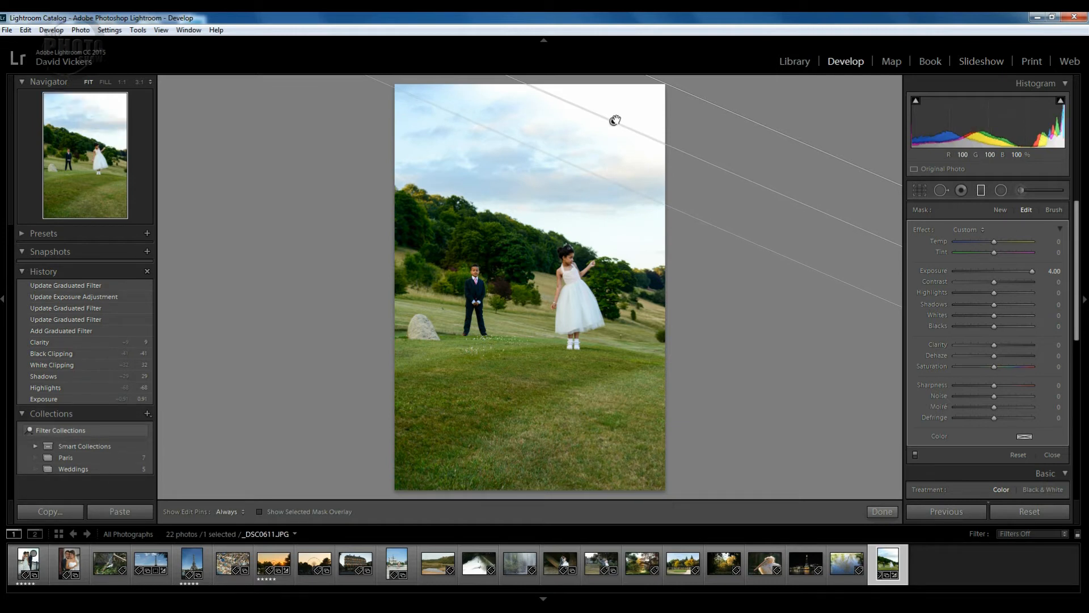
mouse_move(615, 120)
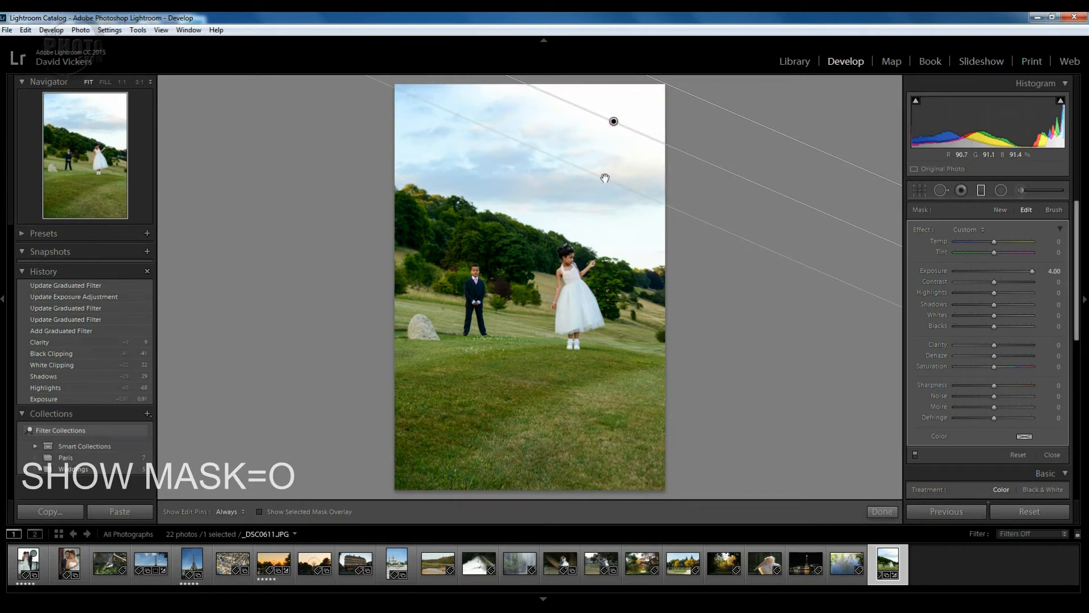
drag(601, 178, 580, 247)
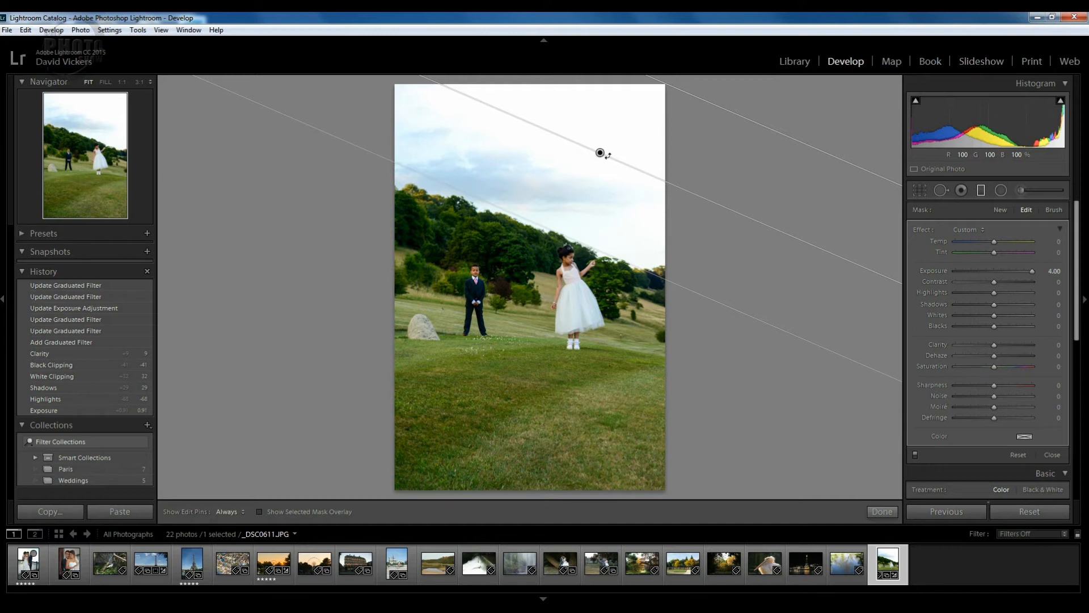
drag(608, 155, 620, 161)
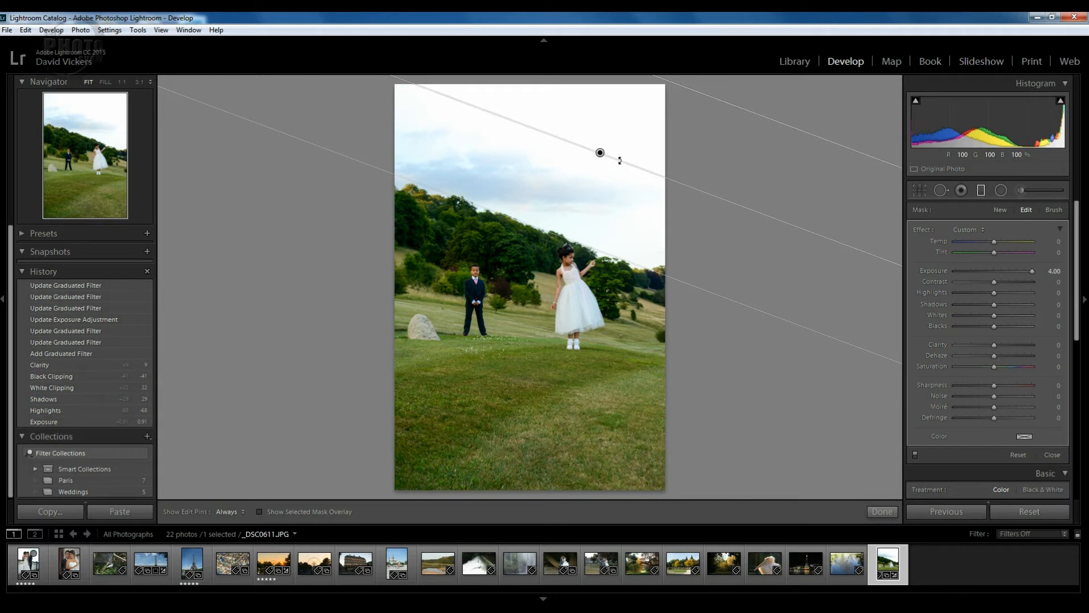
Step: Reset the graduated filter's exposure, and set its Exposure to −0.68, Highlights to −17 and Shadows to −21
double_click(1032, 271)
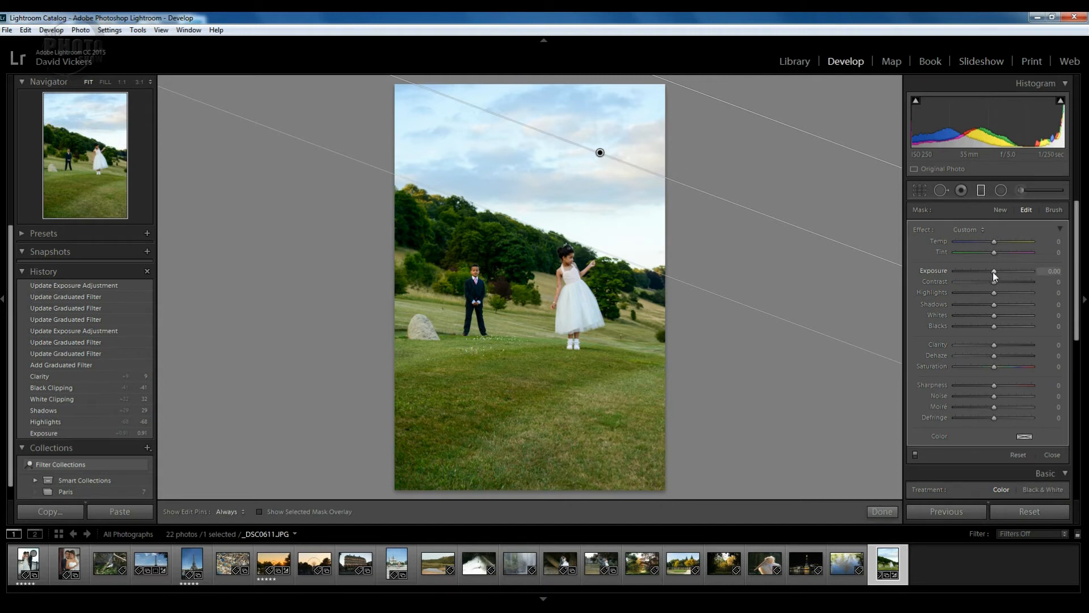
drag(994, 275, 993, 275)
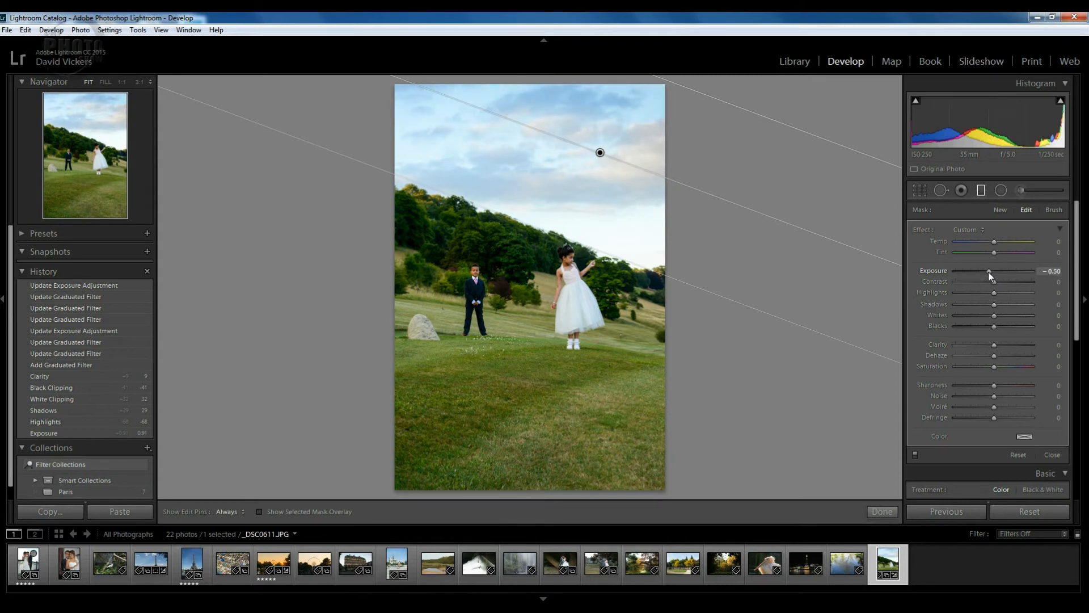
drag(989, 275, 987, 276)
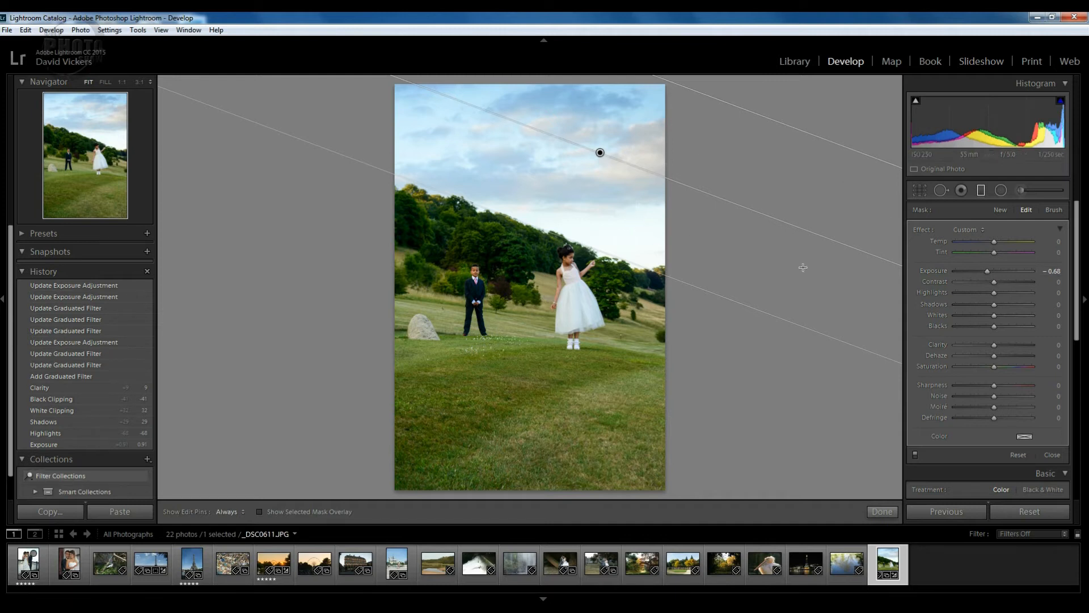
drag(995, 293, 990, 293)
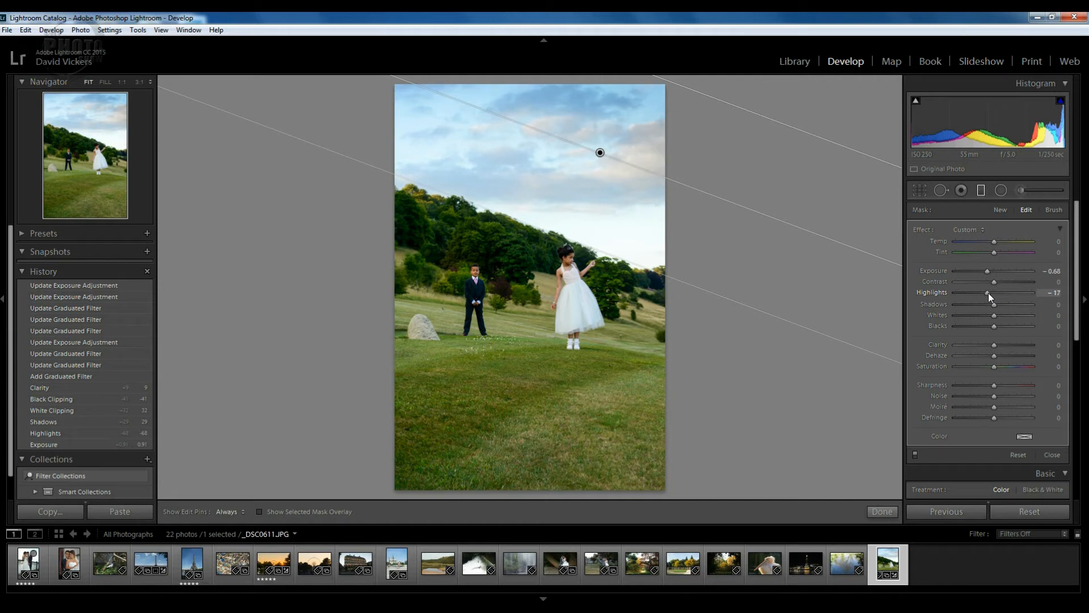
drag(993, 304, 984, 304)
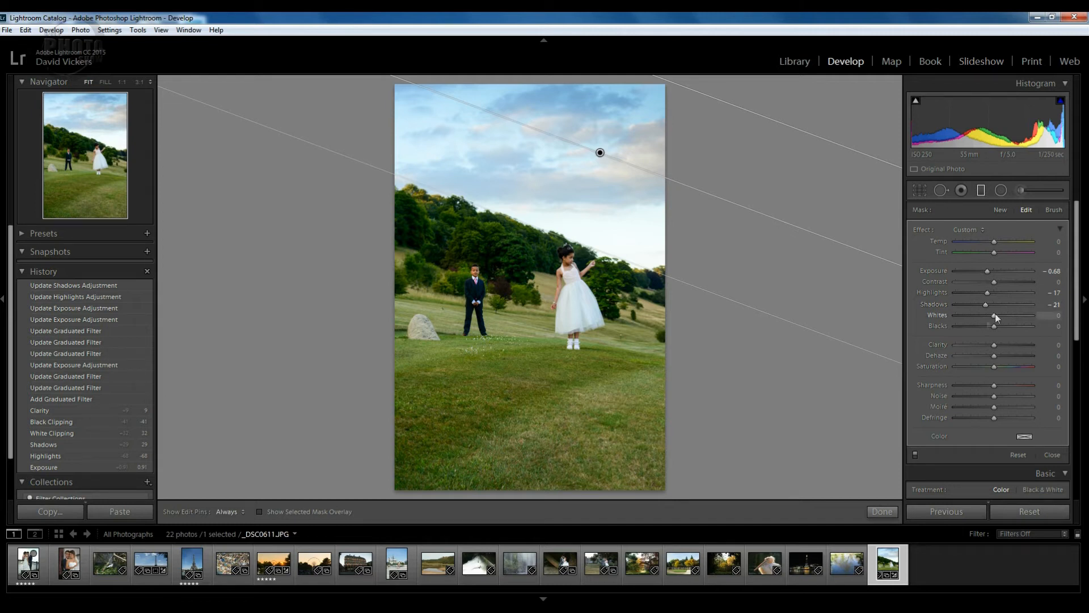
Step: Set the graduated filter's Whites to −11 and Blacks to −30 to deepen the sky
mouse_move(995, 316)
mouse_down()
mouse_move(1020, 318)
mouse_move(982, 319)
mouse_up()
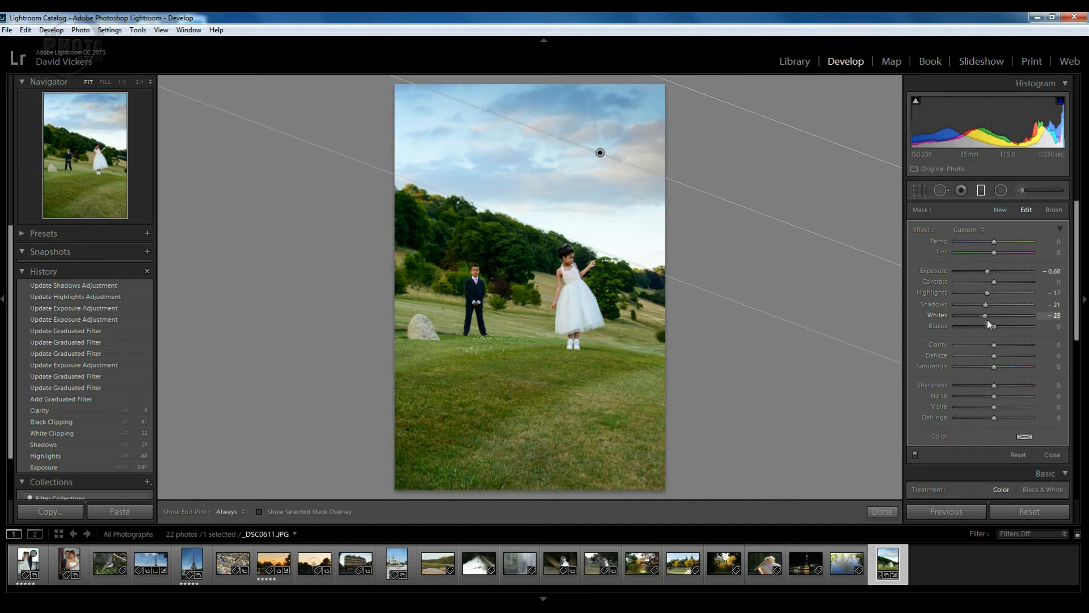
drag(990, 319, 982, 327)
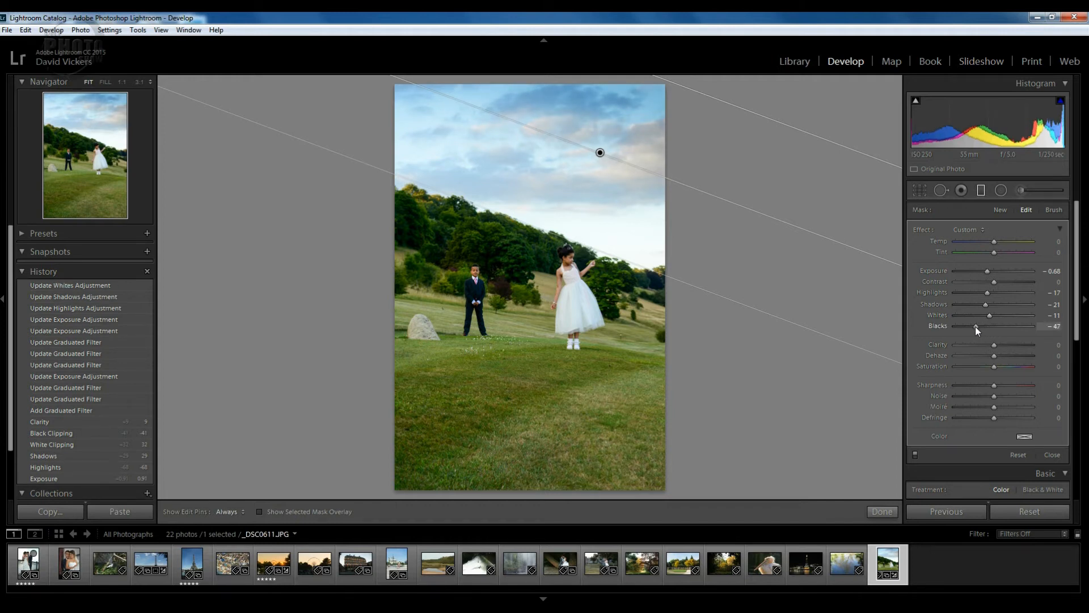
drag(975, 326, 980, 325)
drag(982, 326, 982, 327)
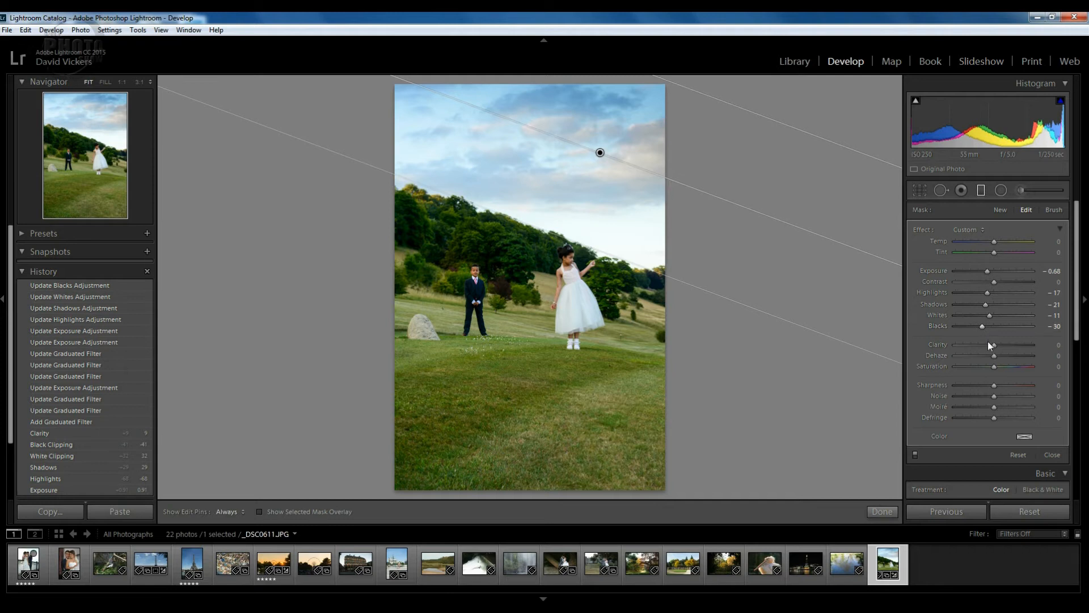
Step: Try strong positive and negative Clarity on the graduated filter, and settle on a Clarity of 13
drag(993, 347, 1001, 348)
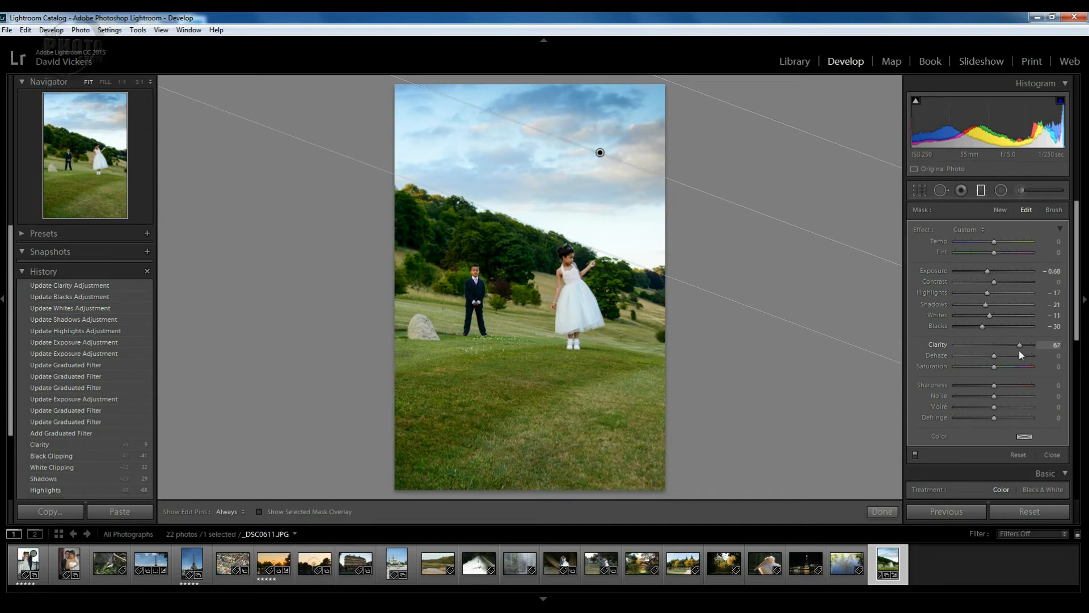
drag(979, 350, 968, 350)
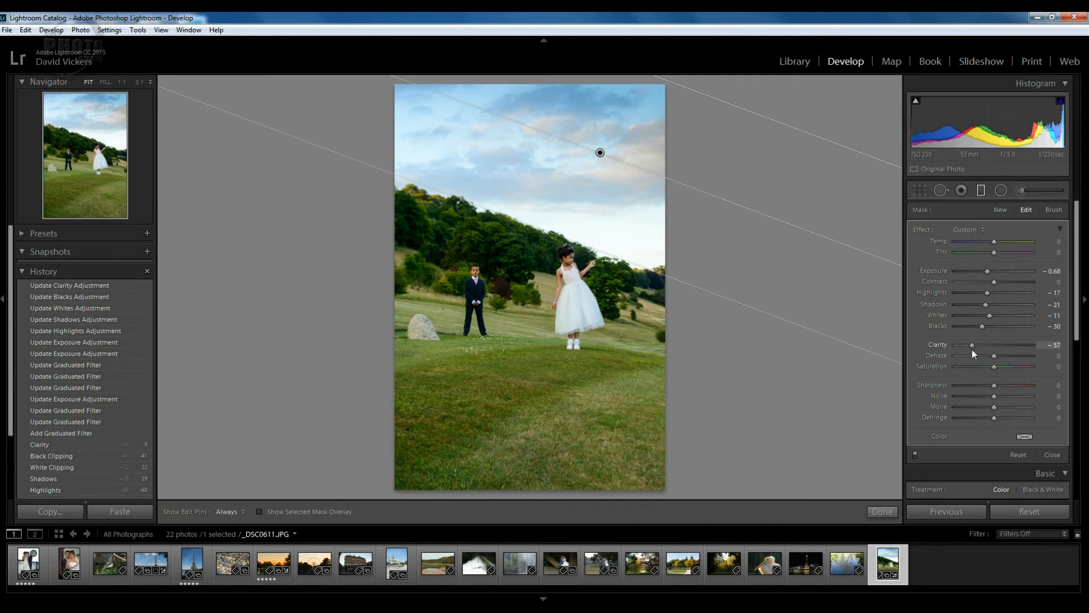
drag(976, 349, 993, 350)
drag(999, 351, 998, 350)
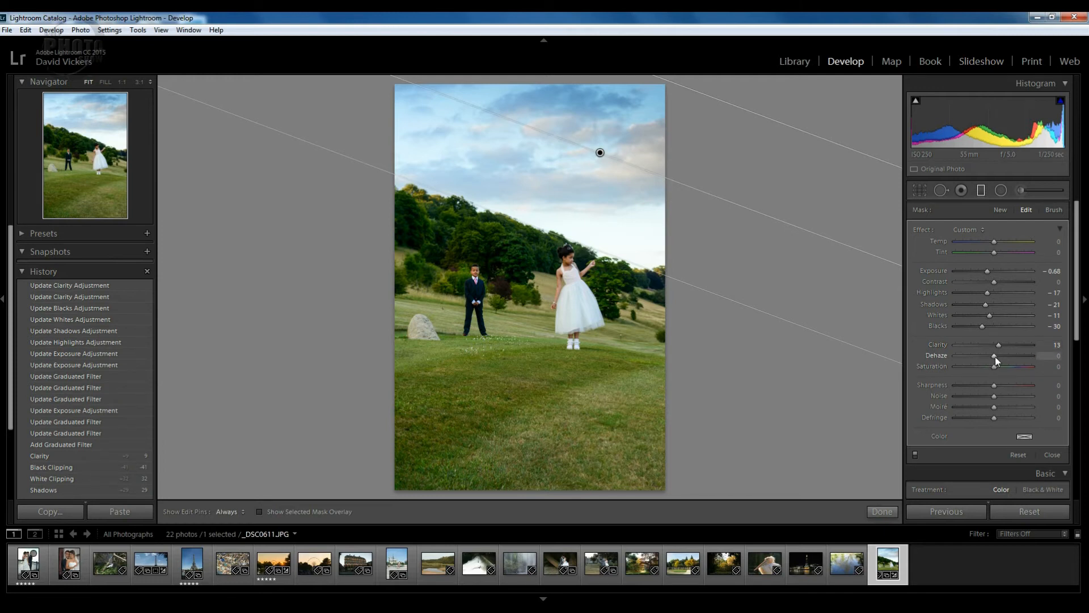
Step: Try the sky graduated filter's Dehaze at 96 and −79, and reset it
drag(995, 358, 1033, 366)
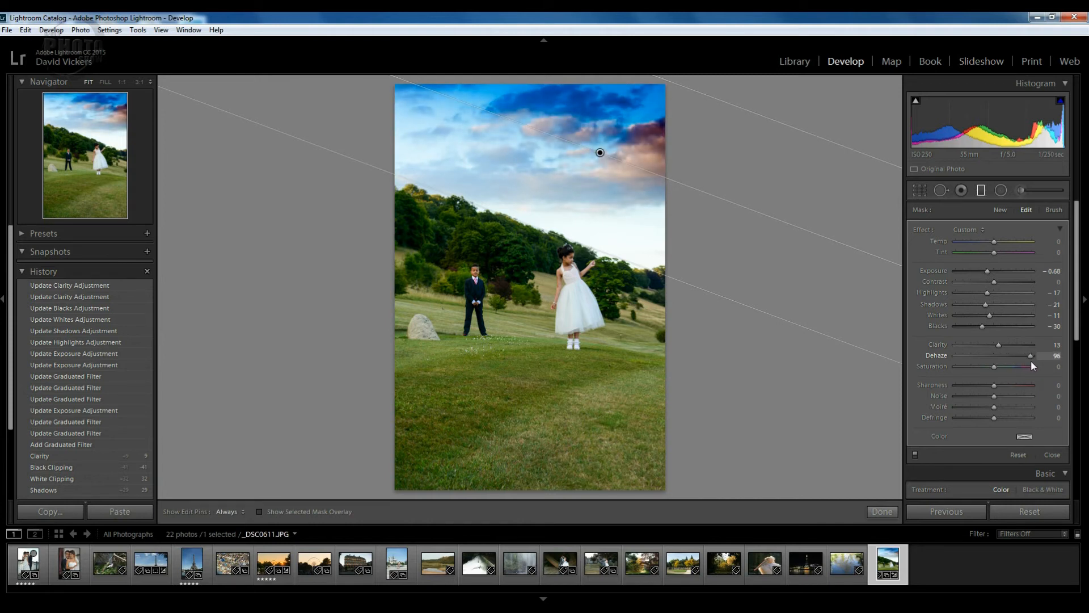
drag(1026, 360, 964, 360)
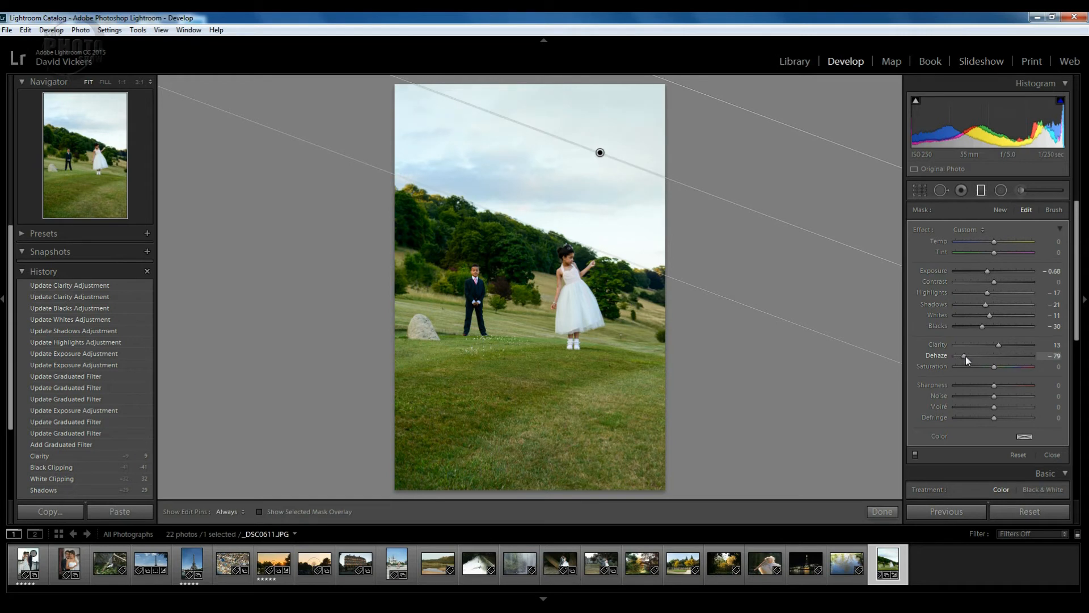
double_click(975, 356)
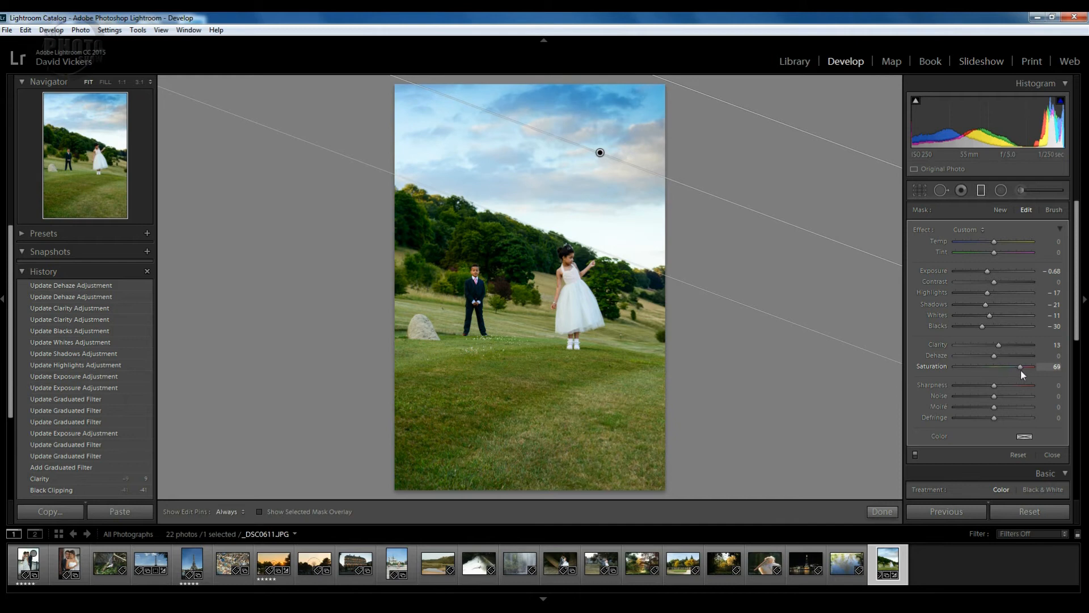
Step: Try the sky graduated filter's Saturation at 100 and −100, settle on 23, and close the filter
drag(1028, 374, 1032, 375)
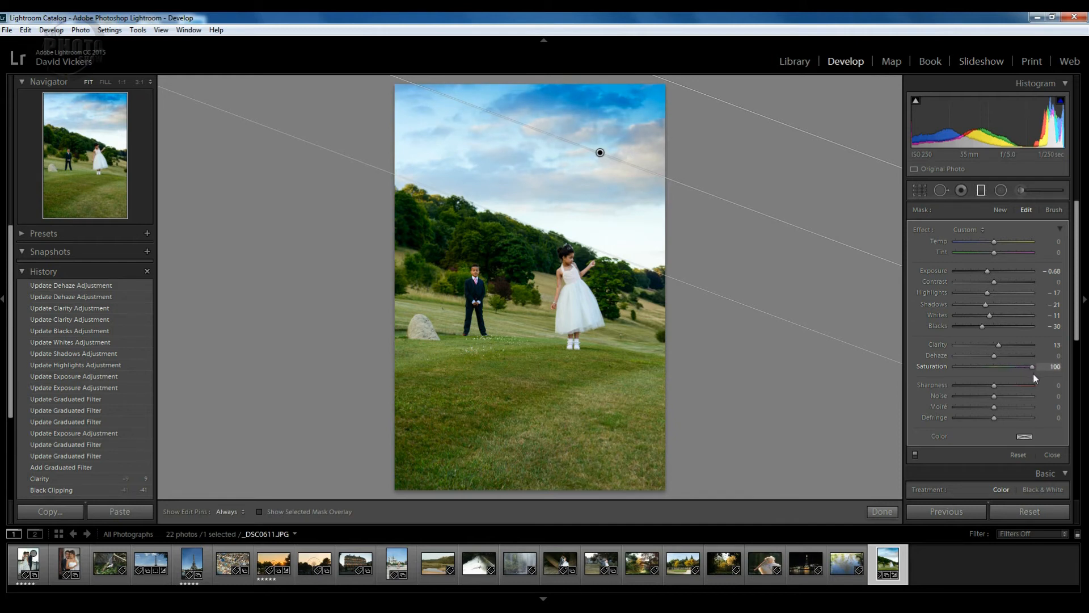
drag(1014, 373, 951, 373)
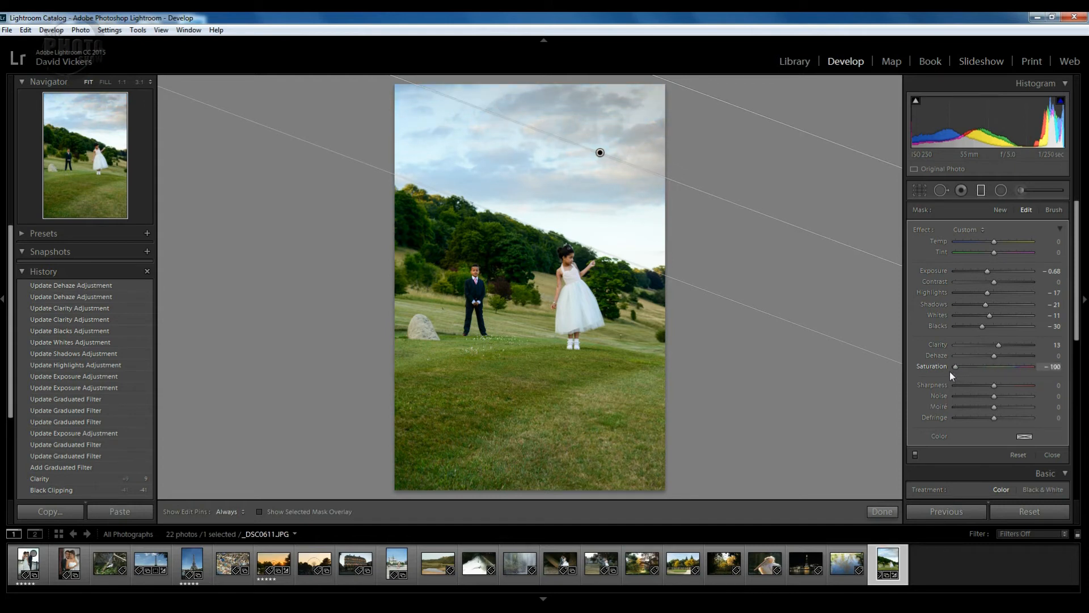
drag(950, 371, 950, 371)
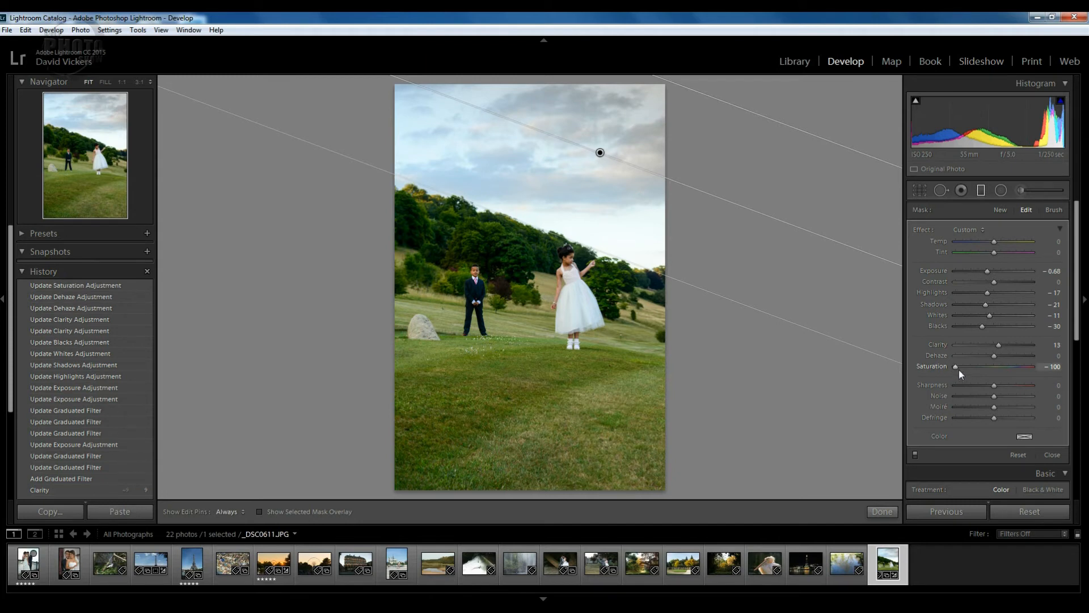
drag(955, 366, 1000, 373)
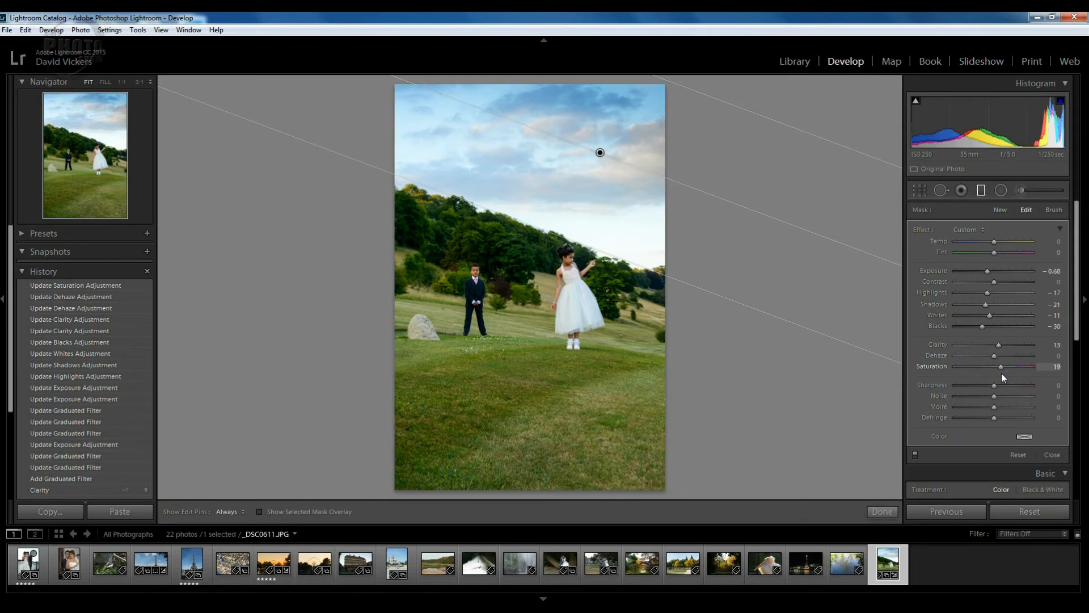
drag(1004, 377, 1005, 377)
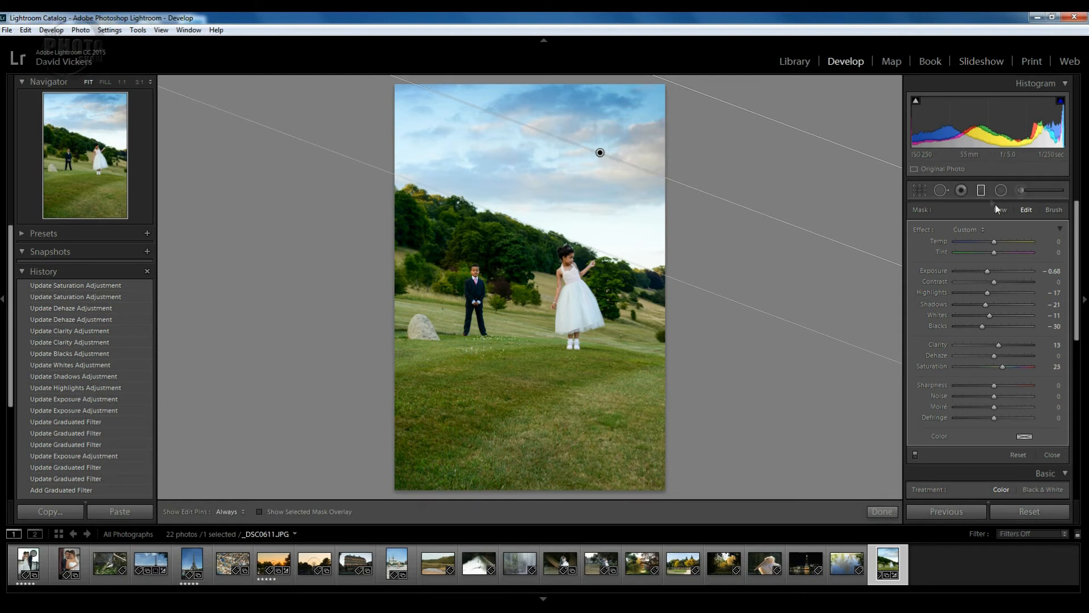
click(982, 191)
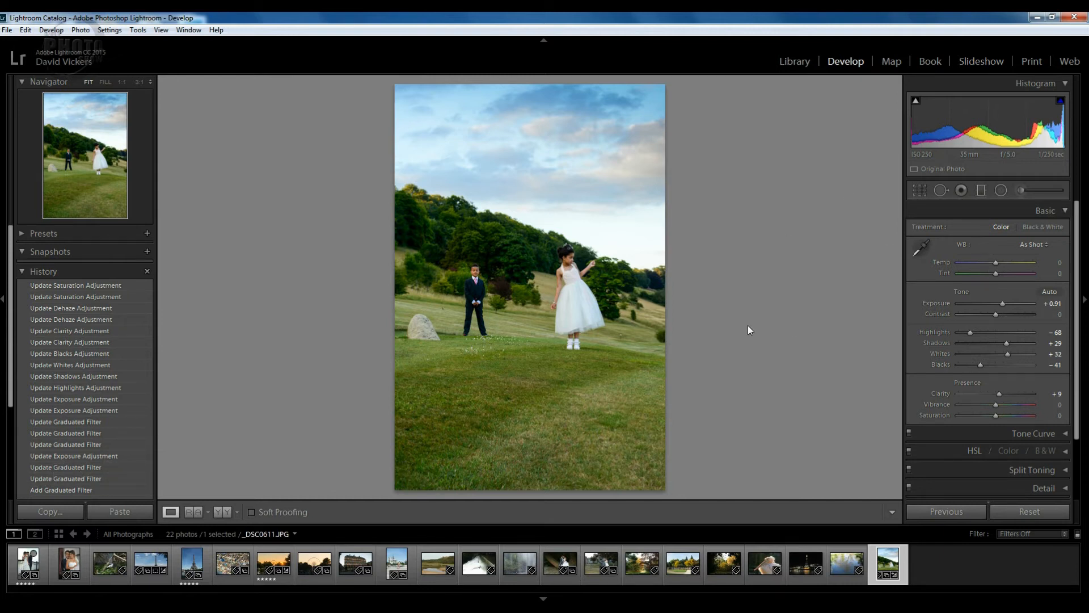
Step: Compare the edited photo with its original state by switching between the before and after views twice
key(backslash)
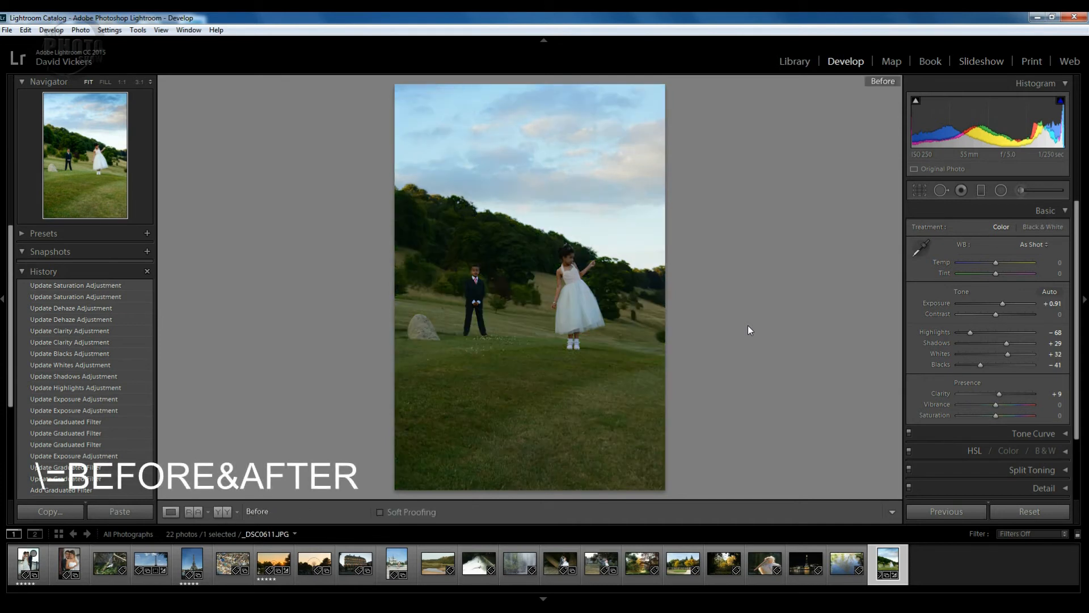
key(backslash)
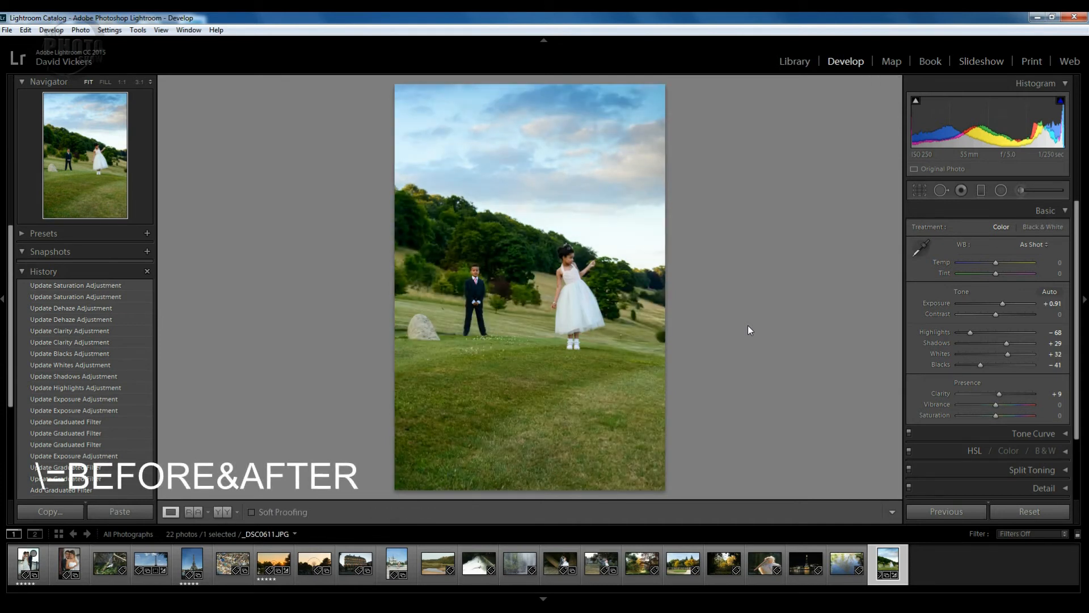
key(backslash)
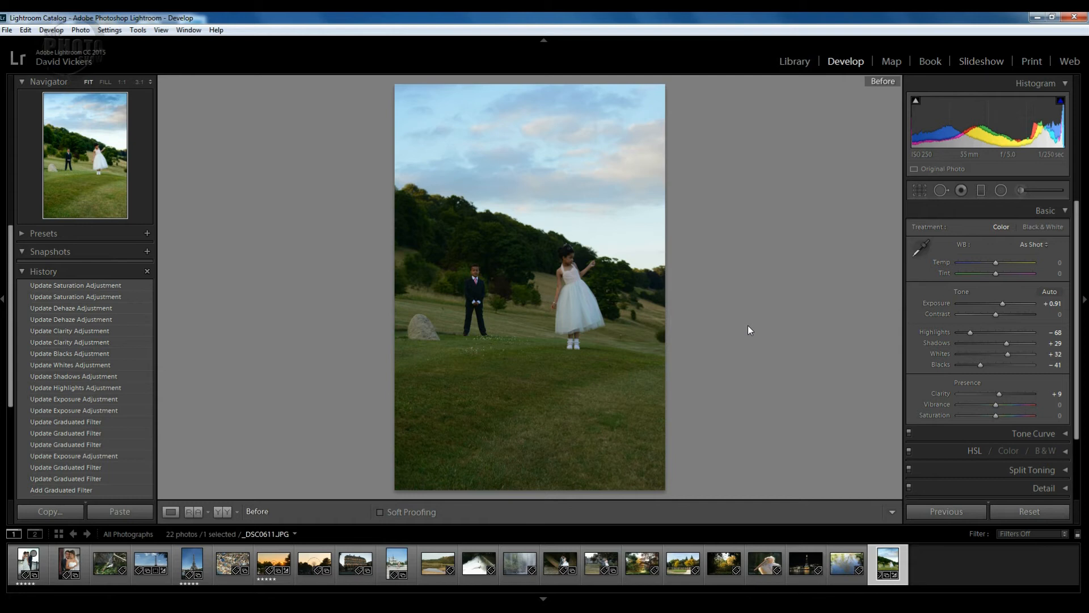
key(backslash)
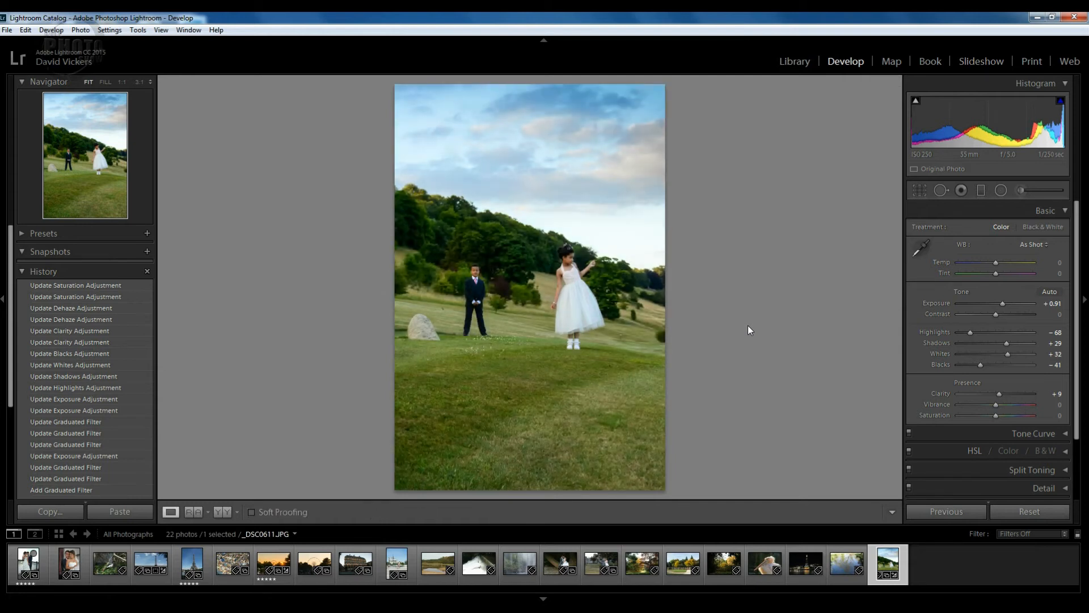
Step: Reopen the Graduated Filter tool, and turn the filter's effect off and on twice to compare the sky
click(981, 191)
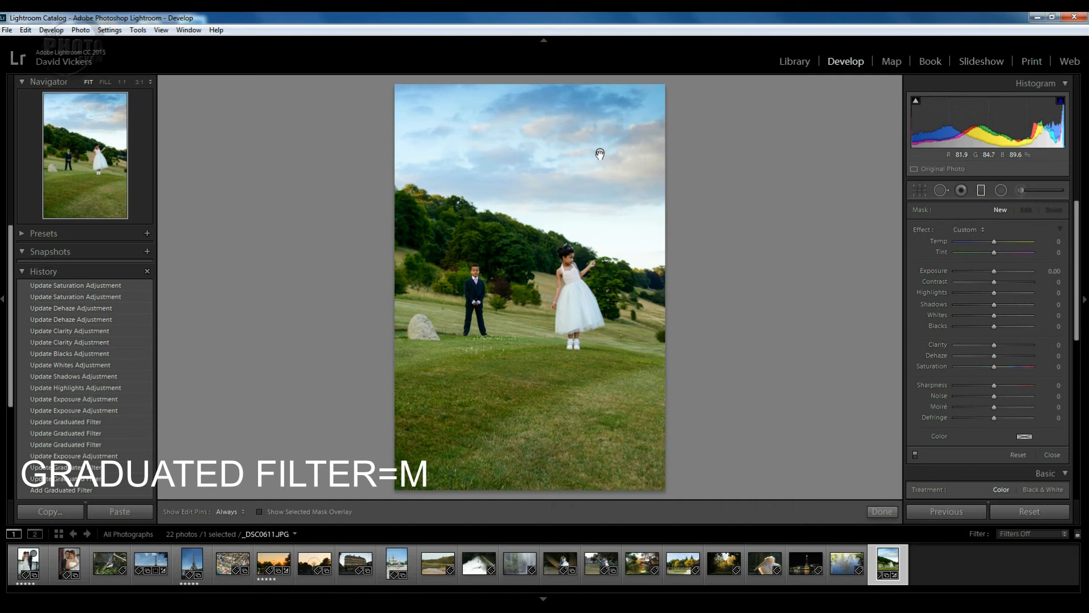
click(599, 152)
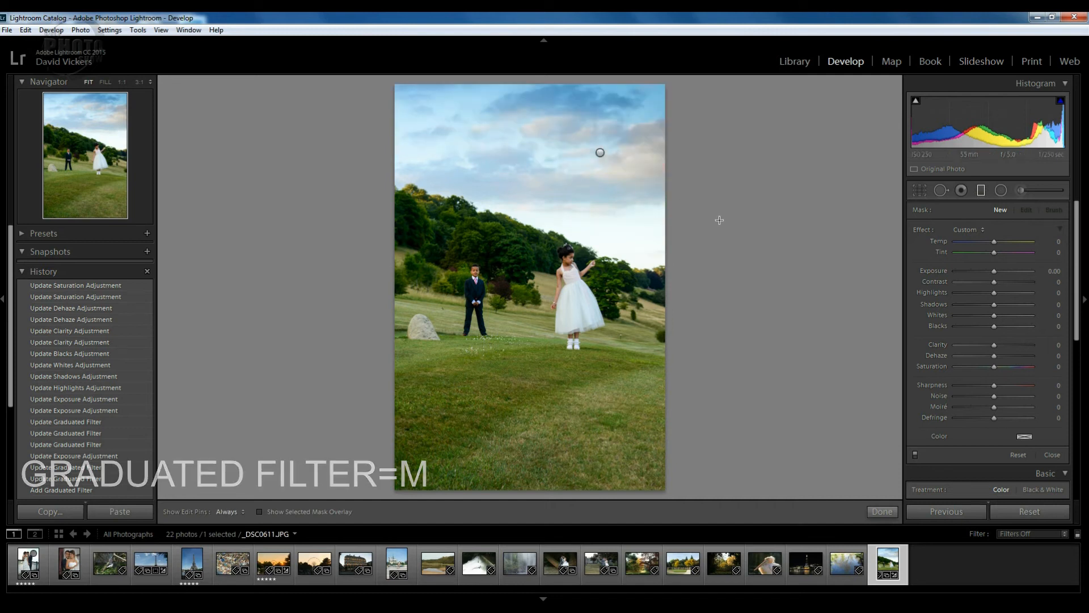
click(915, 455)
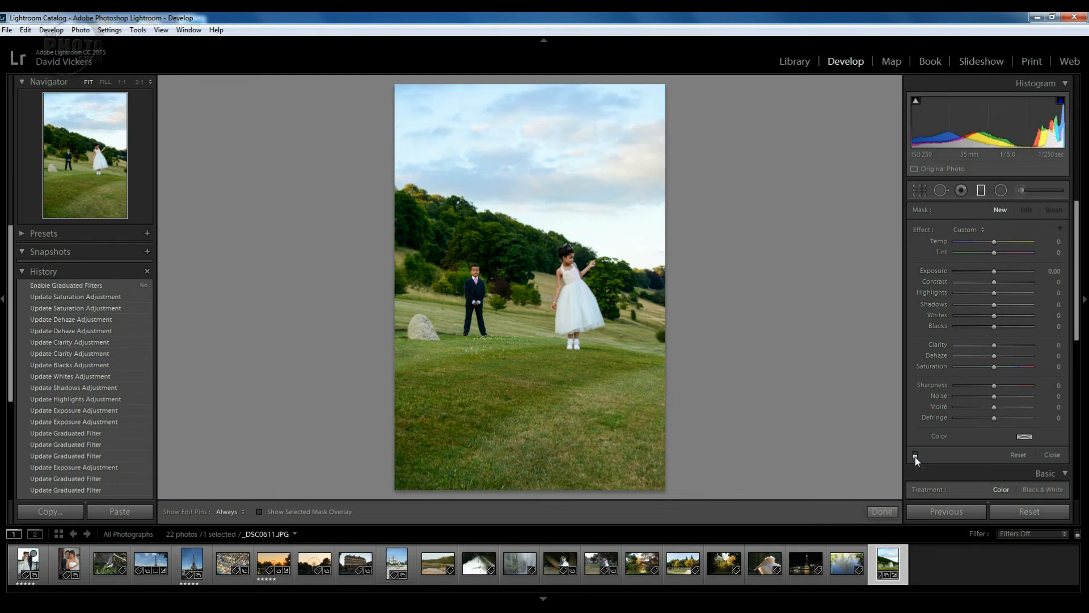
click(915, 455)
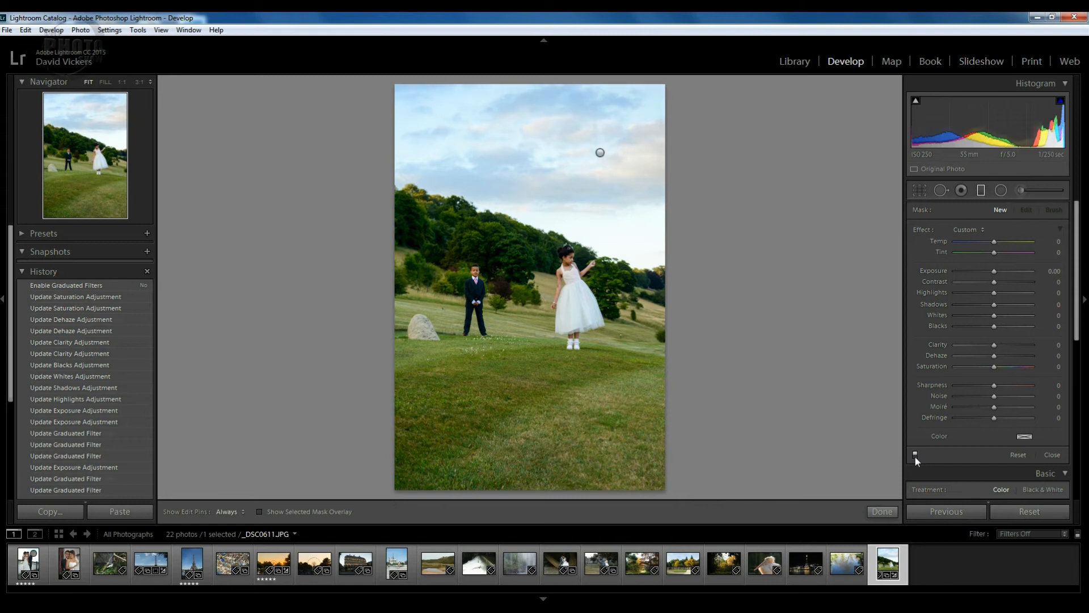
click(914, 456)
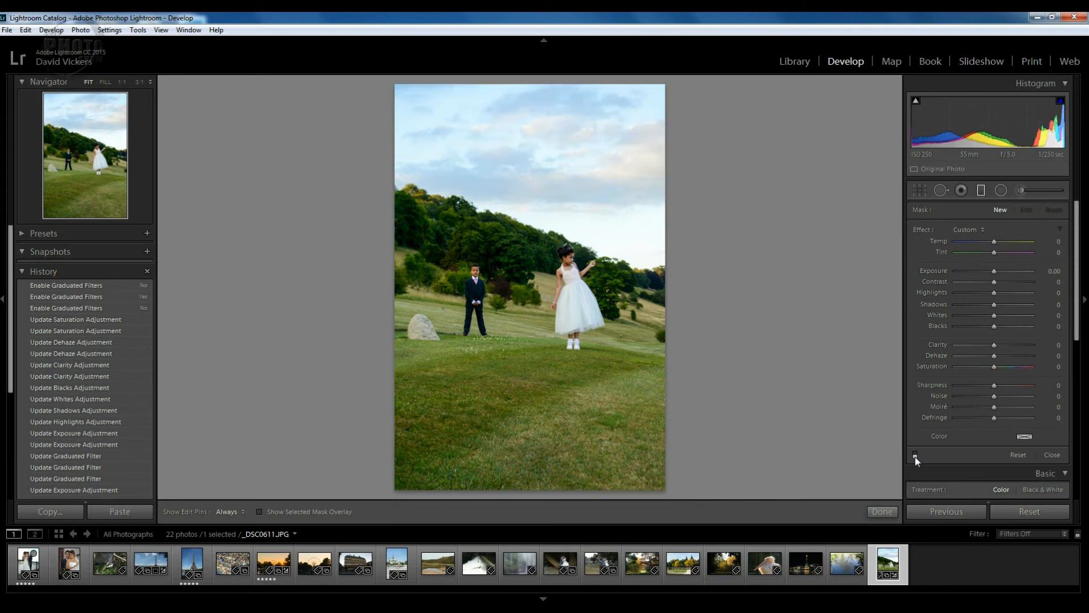
click(915, 455)
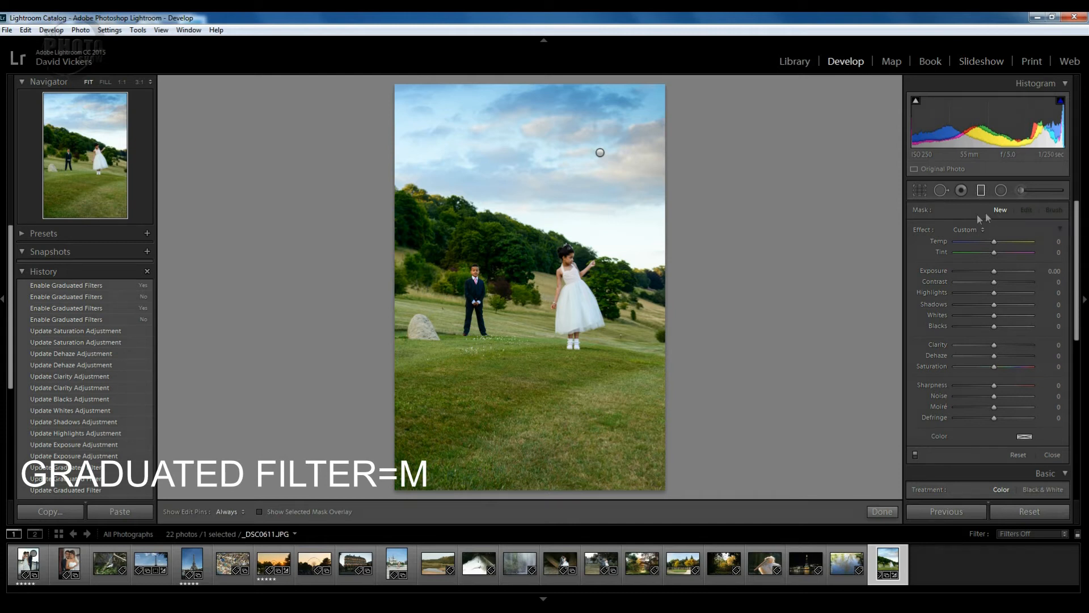
Step: Add a second graduated filter over the foreground grass from just below the children to the photo's bottom edge, rotate it slightly, and show its mask overlay
mouse_move(600, 152)
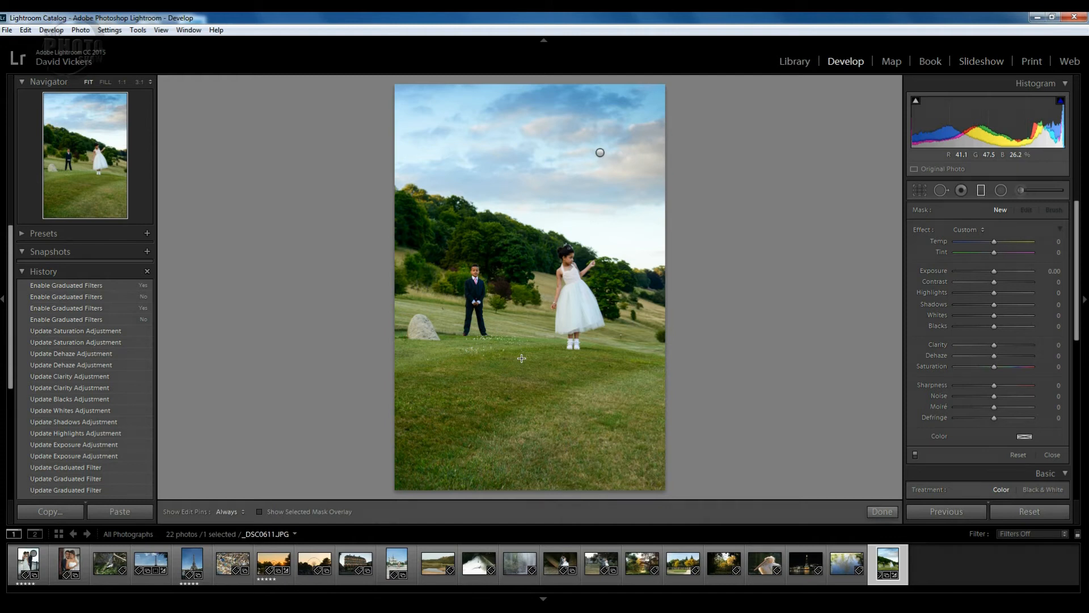
drag(525, 363, 539, 496)
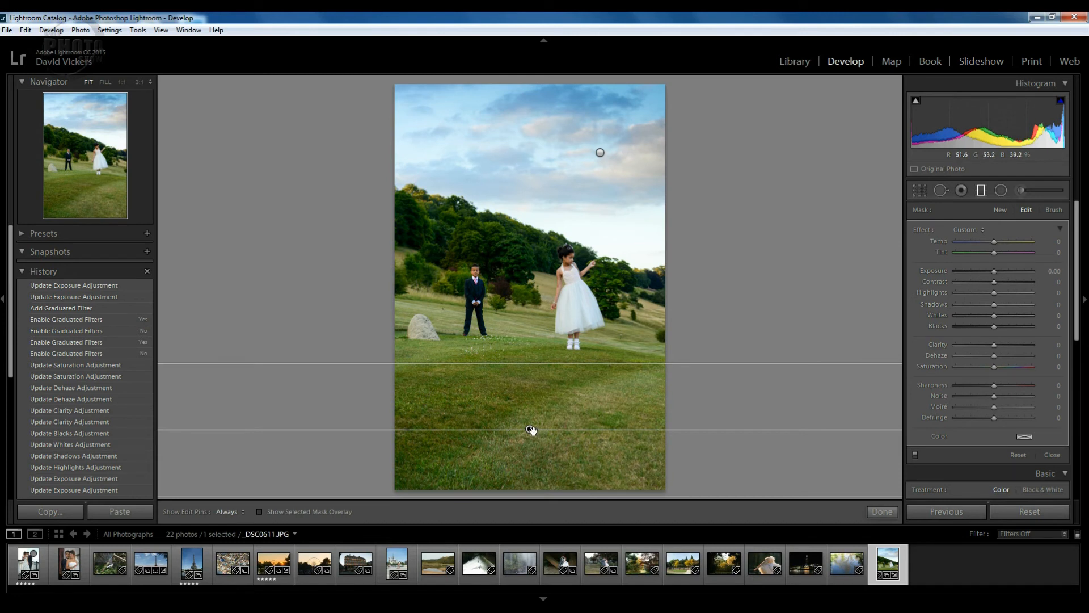
key(o)
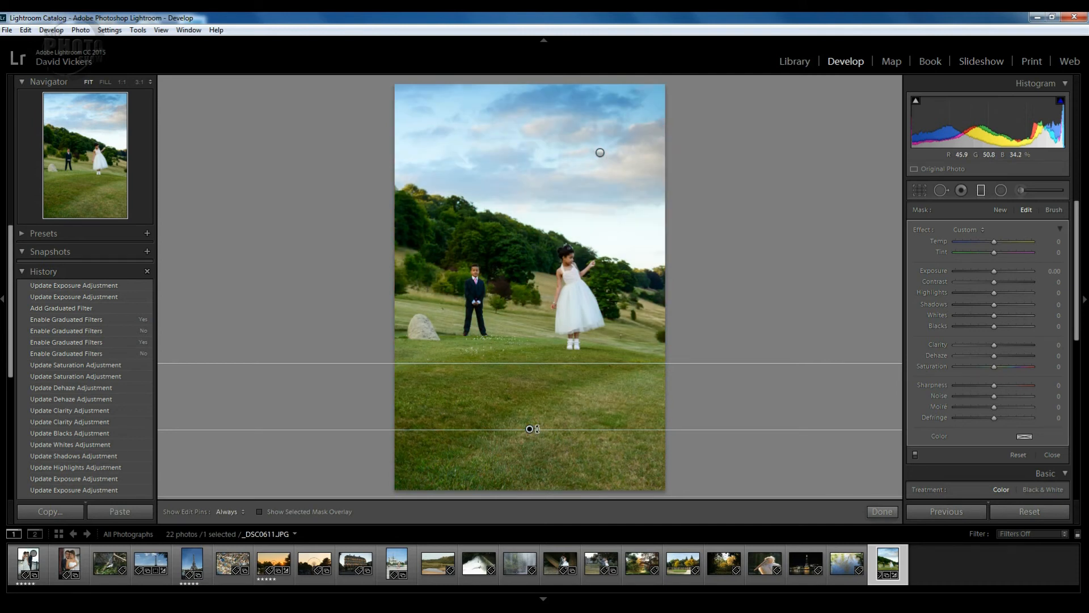
drag(536, 428, 483, 433)
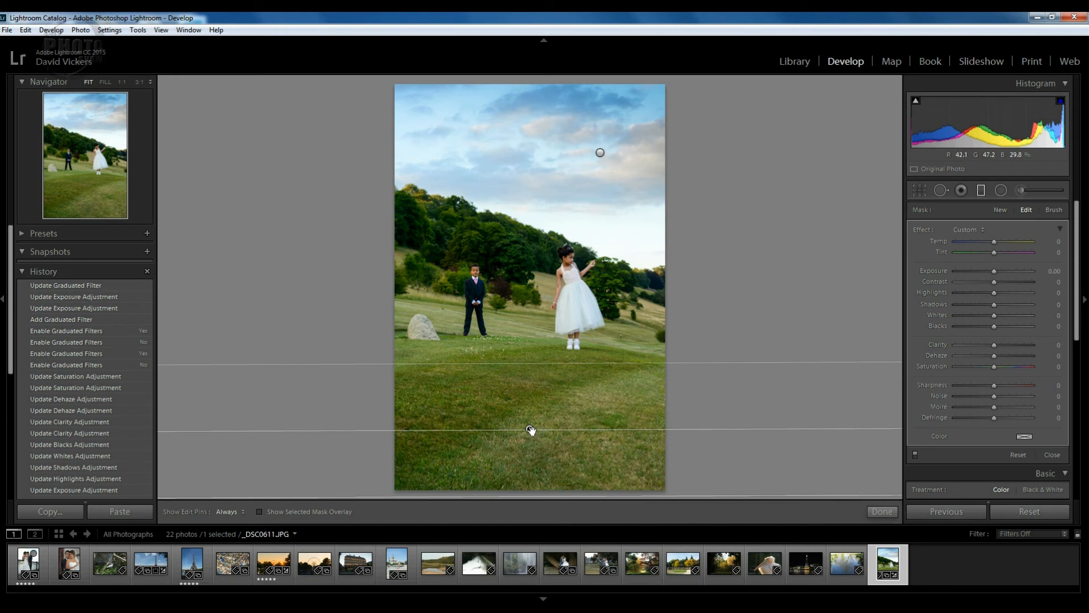
key(o)
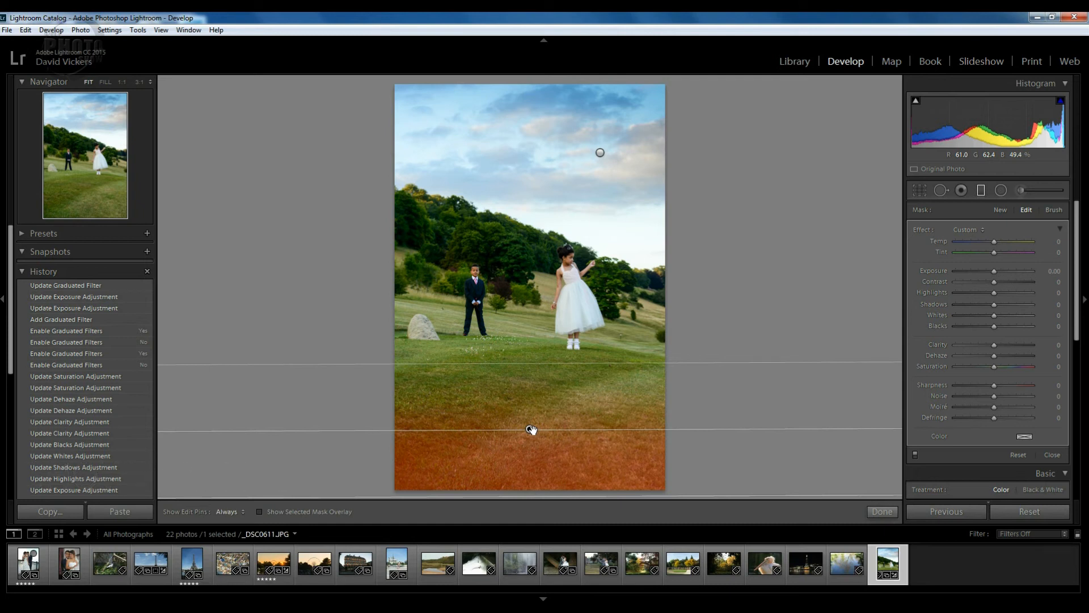
Step: Preview the foreground filter's coverage at Exposure 4.00, reset the exposure, and raise the filter's upper edge to the girl's feet
drag(996, 270, 1041, 275)
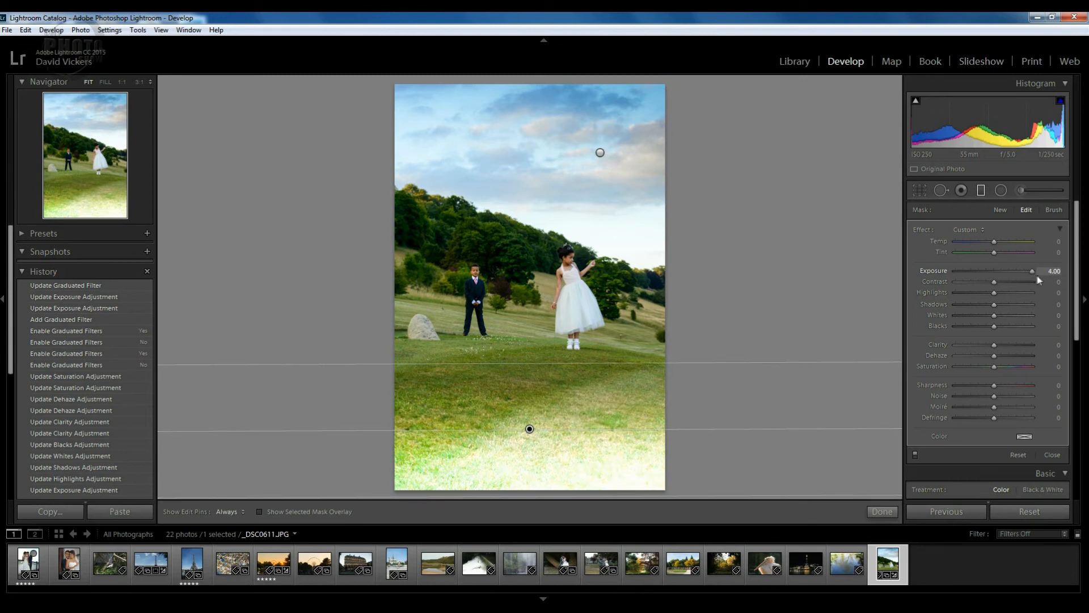
drag(1027, 275, 1009, 271)
double_click(1009, 271)
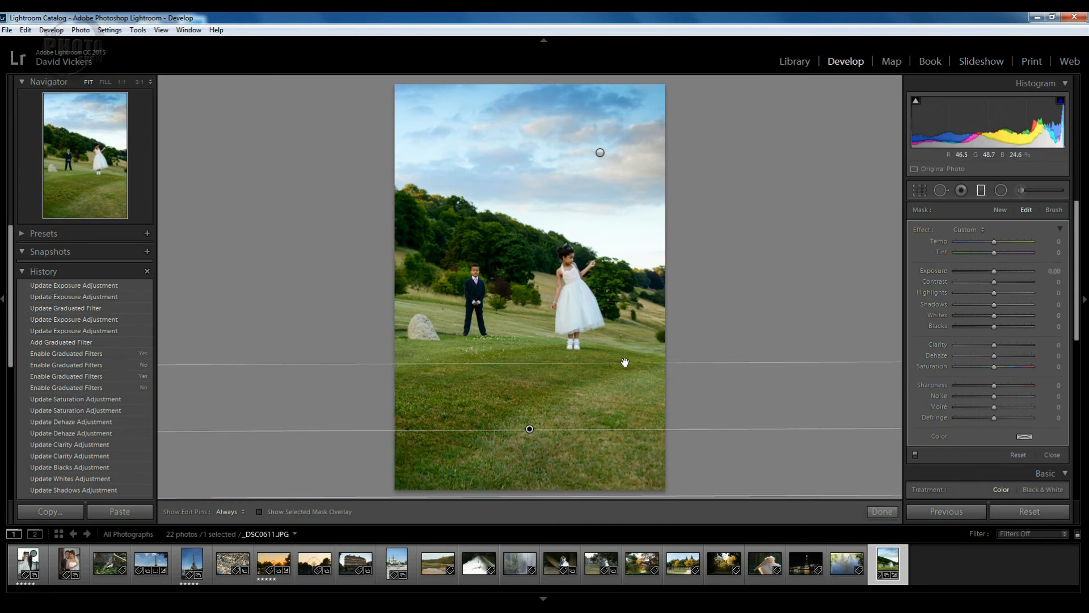
drag(626, 363, 625, 351)
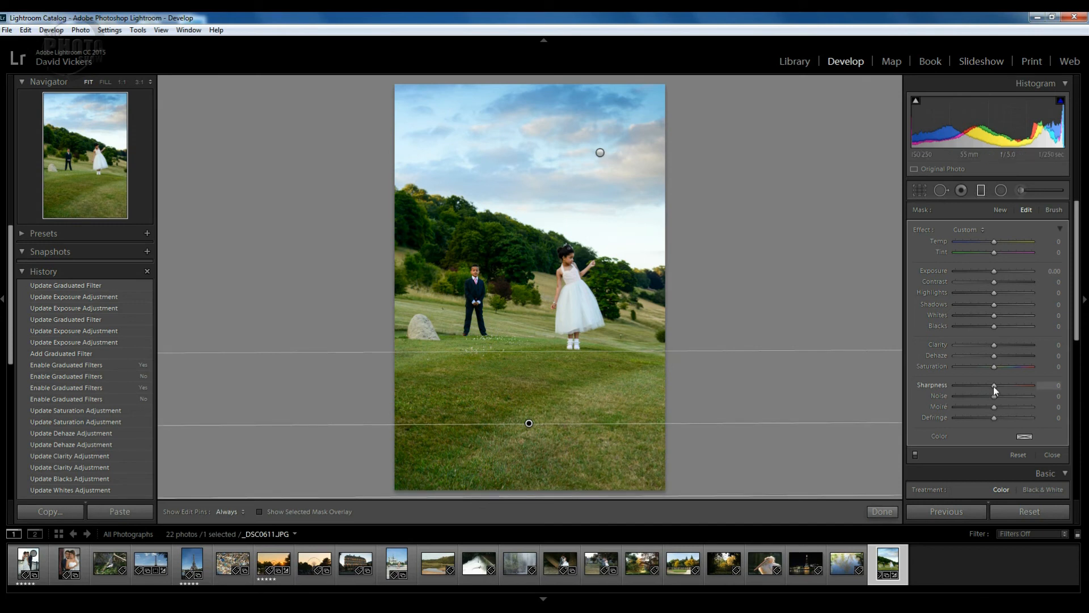
Step: Set the foreground filter's Sharpness to −100, align its lower edge with the photo's bottom, and extend its upper edge to the girl's skirt
drag(995, 386, 1009, 385)
drag(1022, 390, 914, 390)
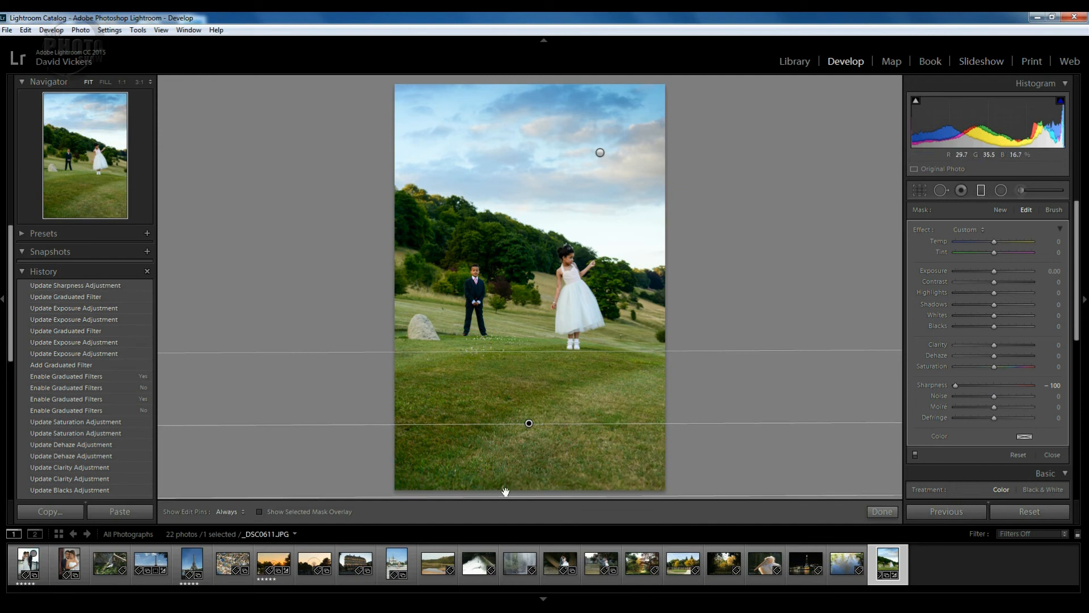
drag(505, 497, 508, 489)
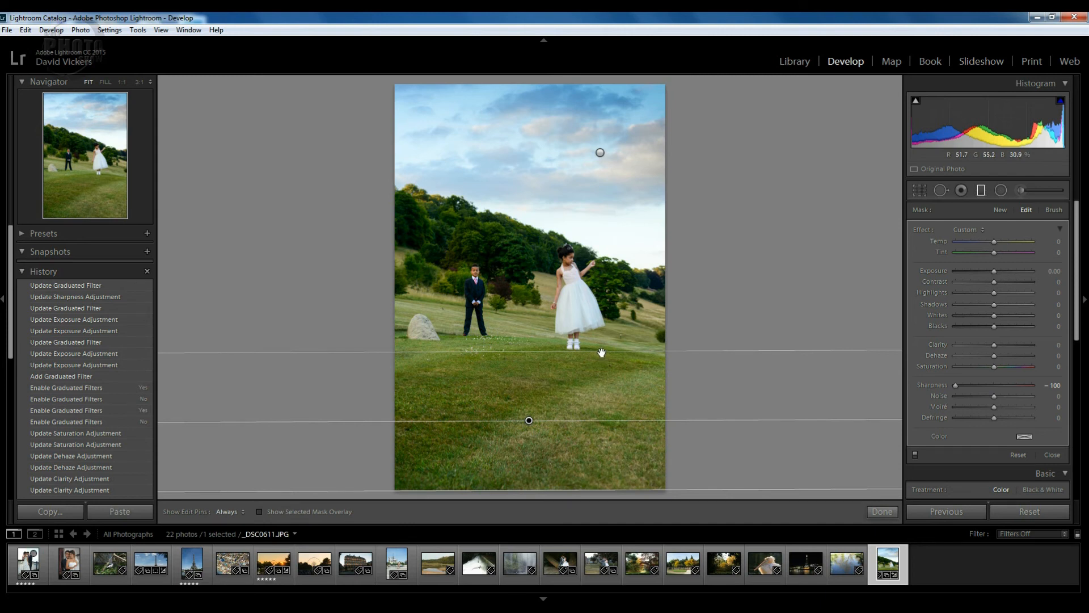
drag(601, 353, 609, 331)
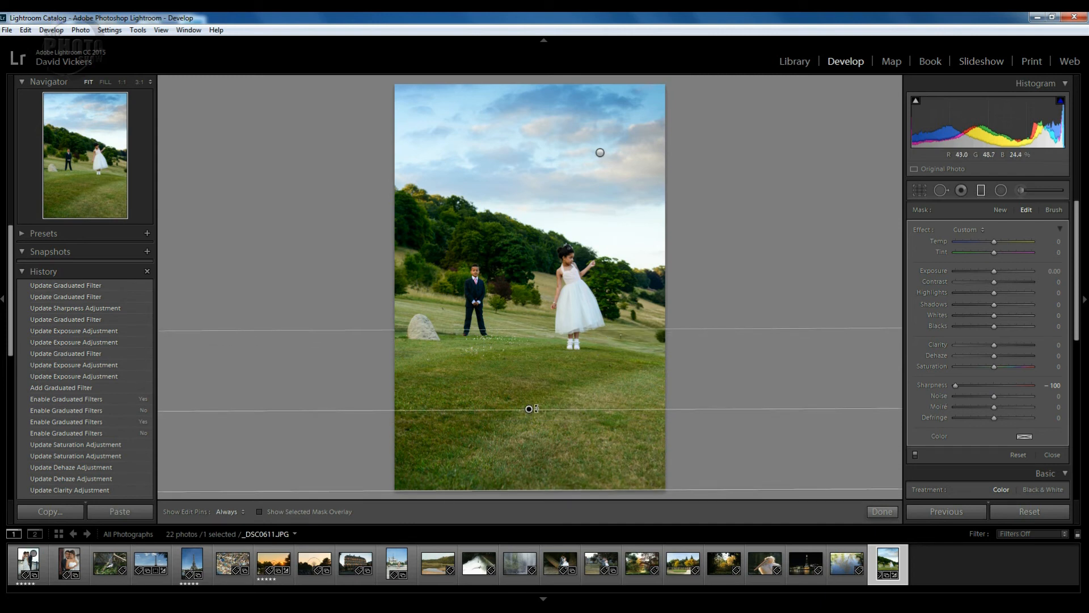
mouse_move(529, 410)
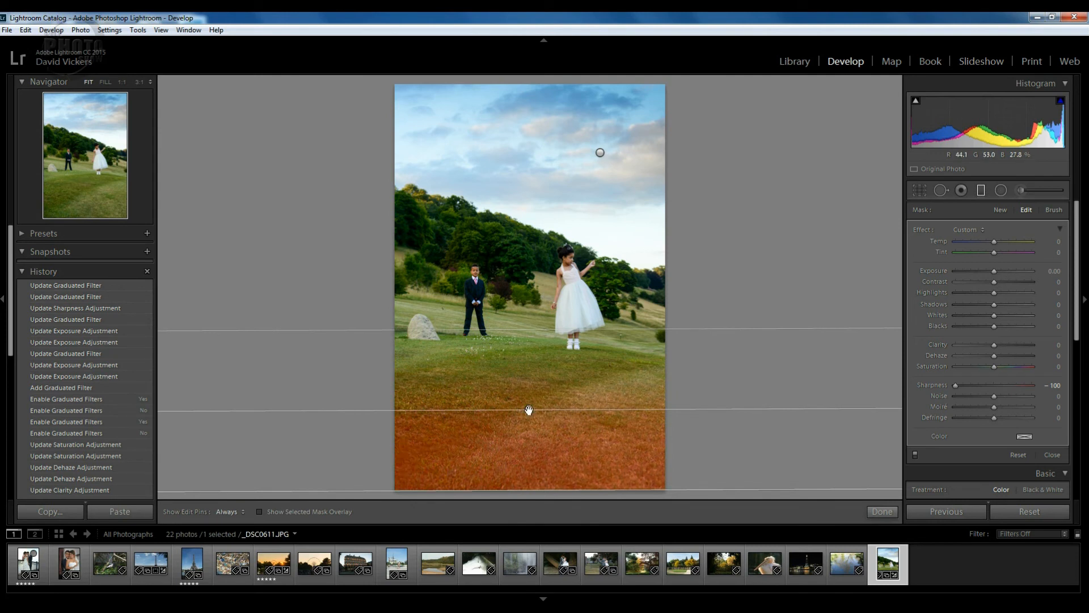
drag(528, 408, 530, 401)
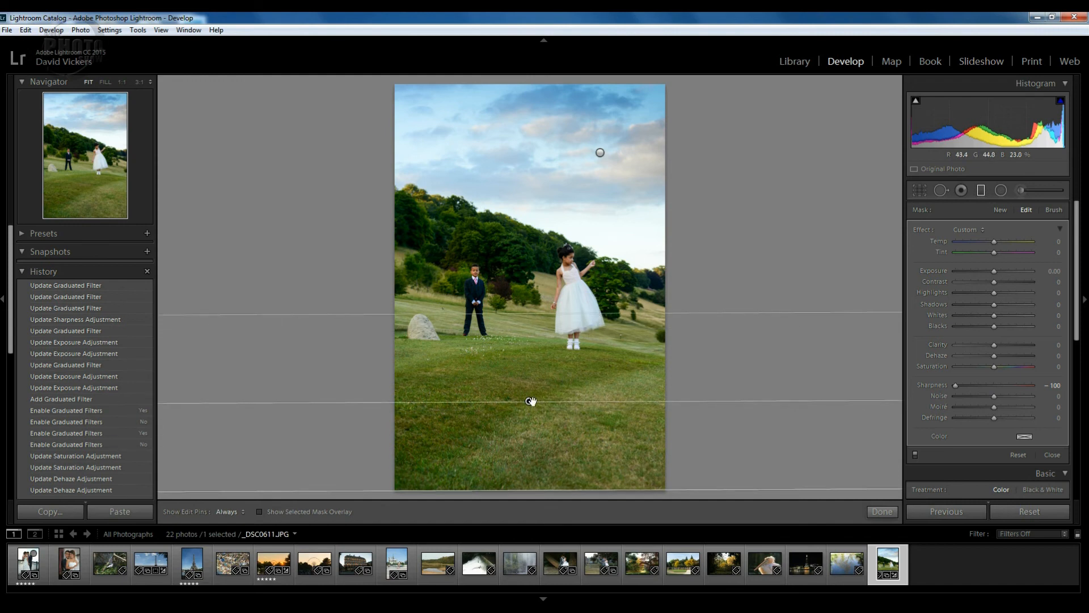
mouse_move(529, 402)
Step: Compare the photo with the graduated filters off and on, and set the foreground filter's Clarity to −42
click(914, 456)
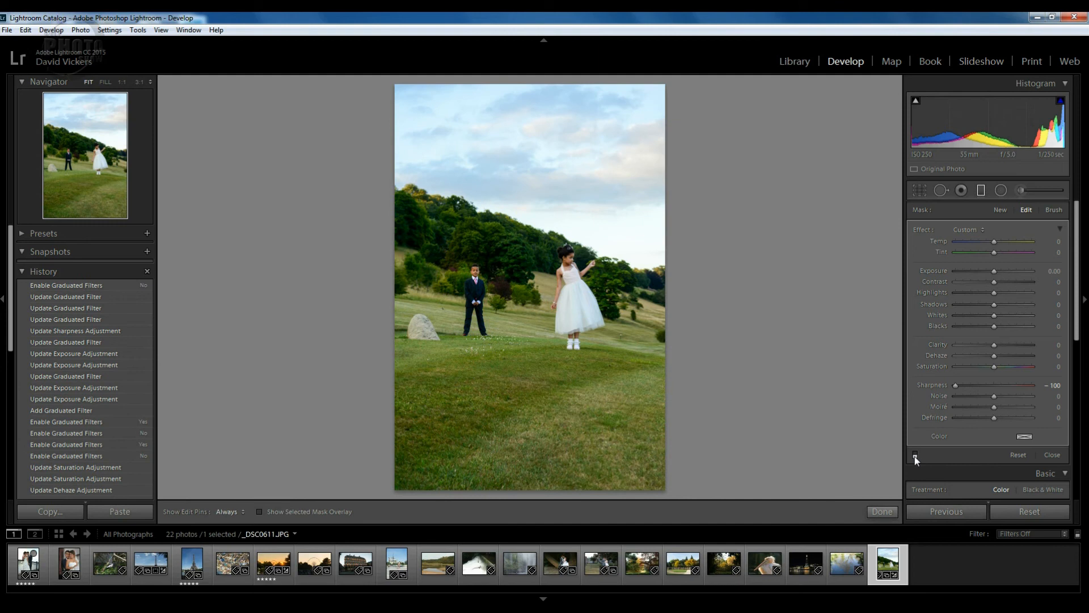
click(914, 456)
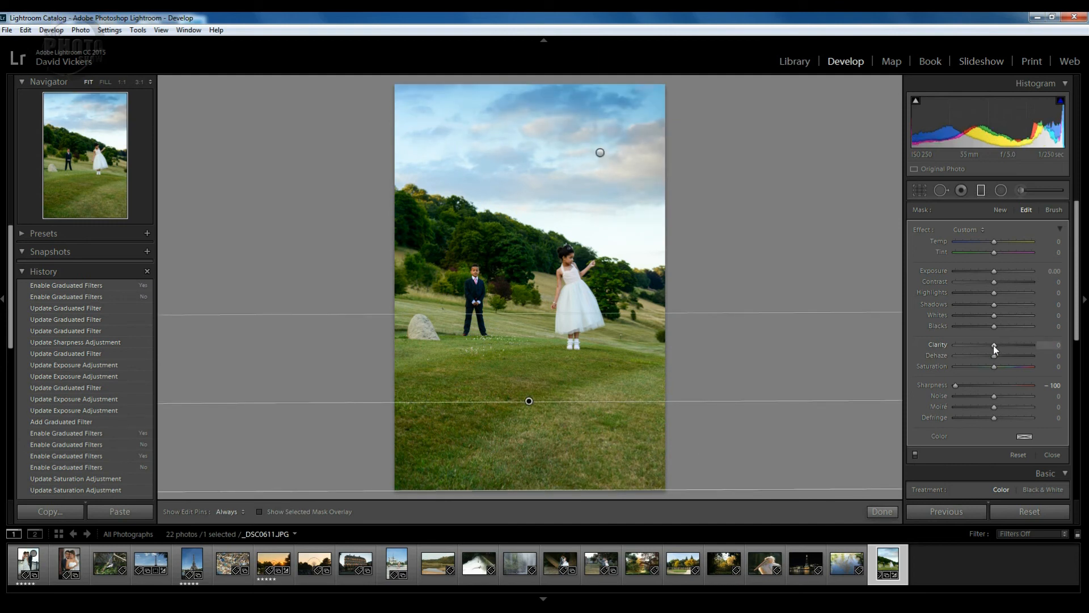
drag(984, 346, 983, 346)
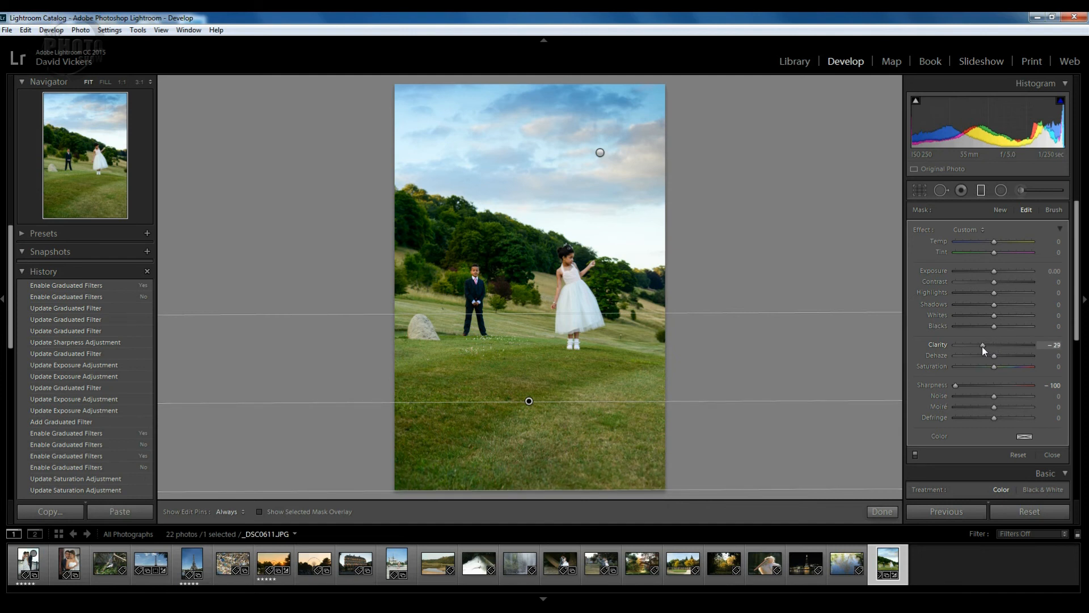
drag(982, 347, 978, 347)
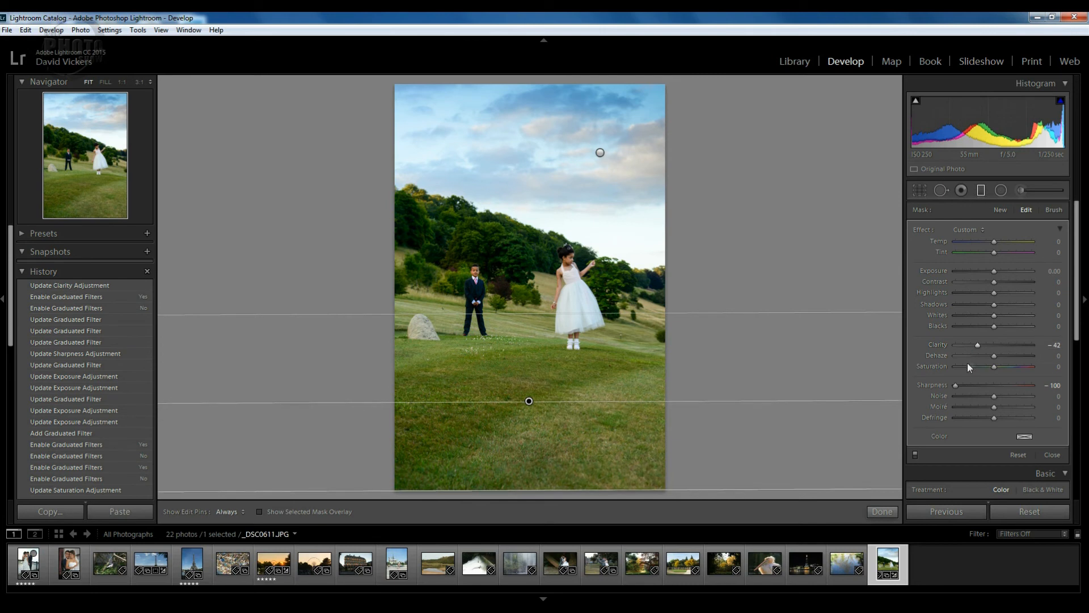
Step: Close the Graduated Filter tool and compare the edited photo with its original version
click(981, 192)
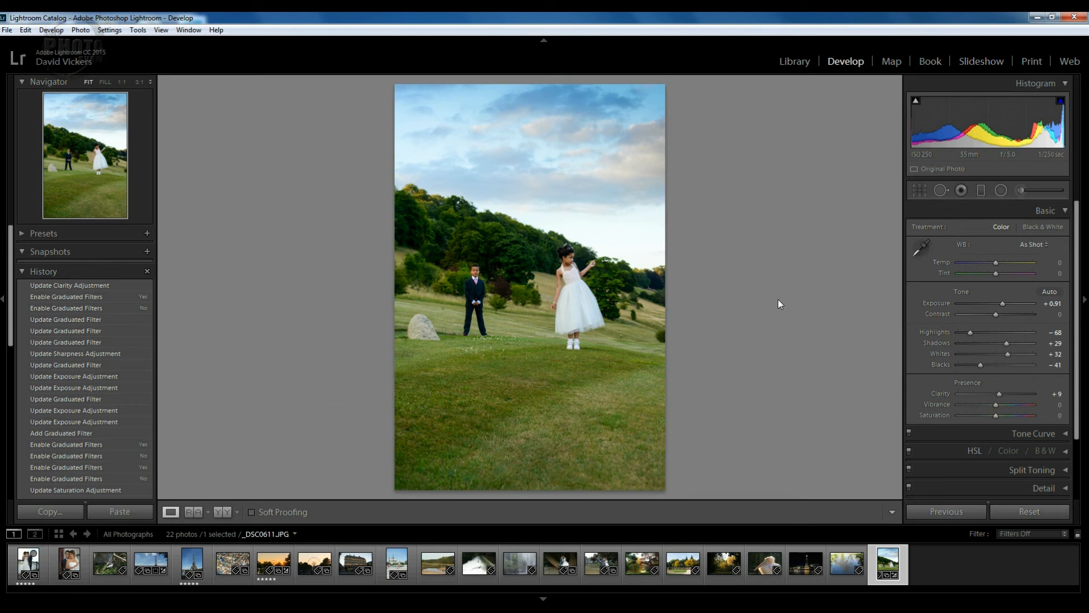
key(backslash)
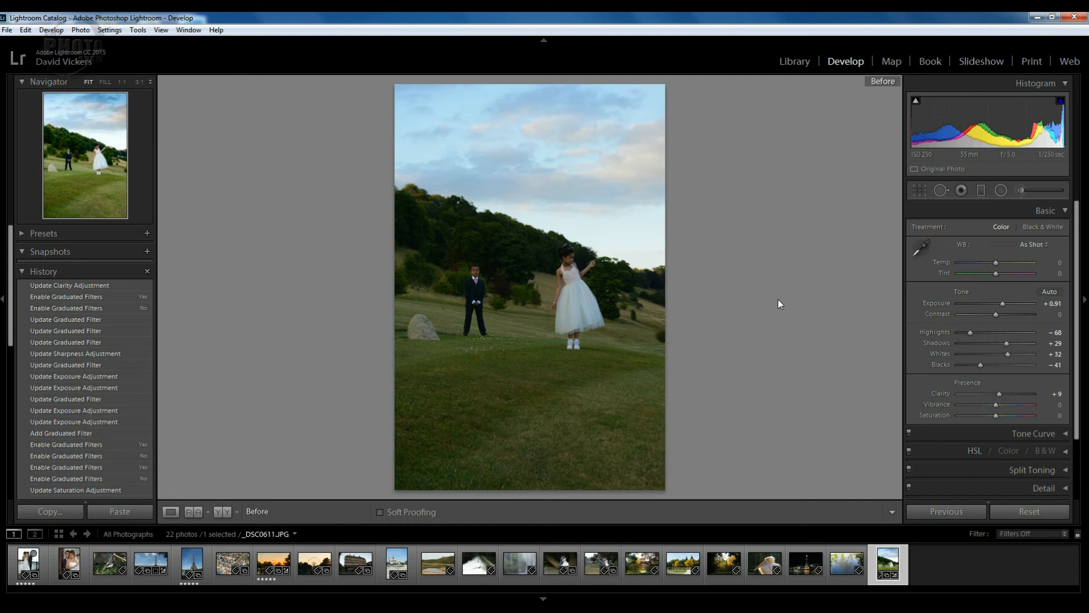
key(backslash)
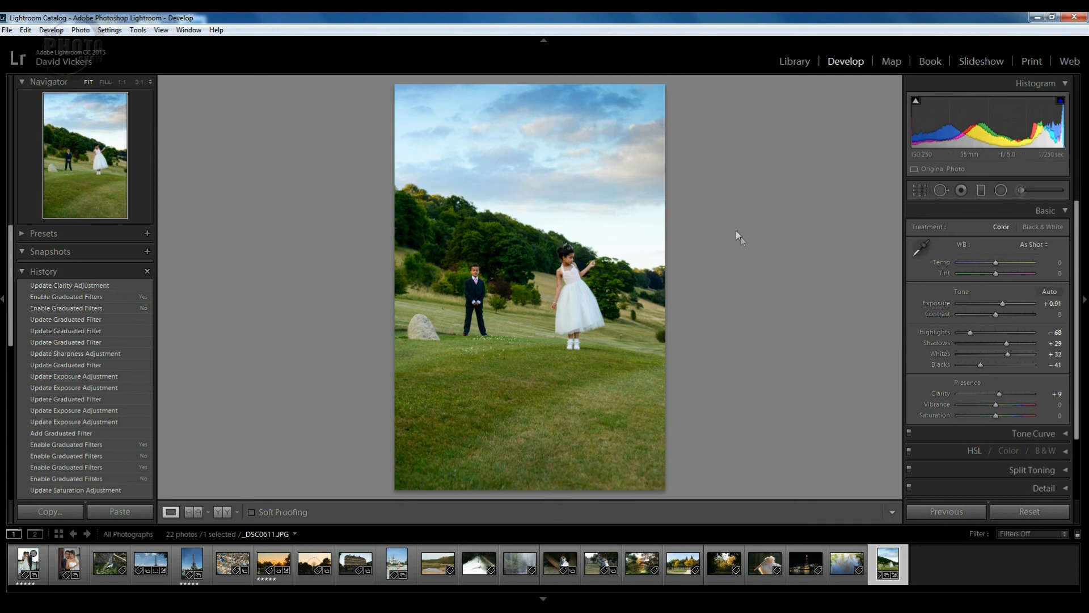
Step: Erase the sky filter's mask around the girl and the trees beside her, using the Erase brush at size 5.0 with Auto Mask off
click(980, 191)
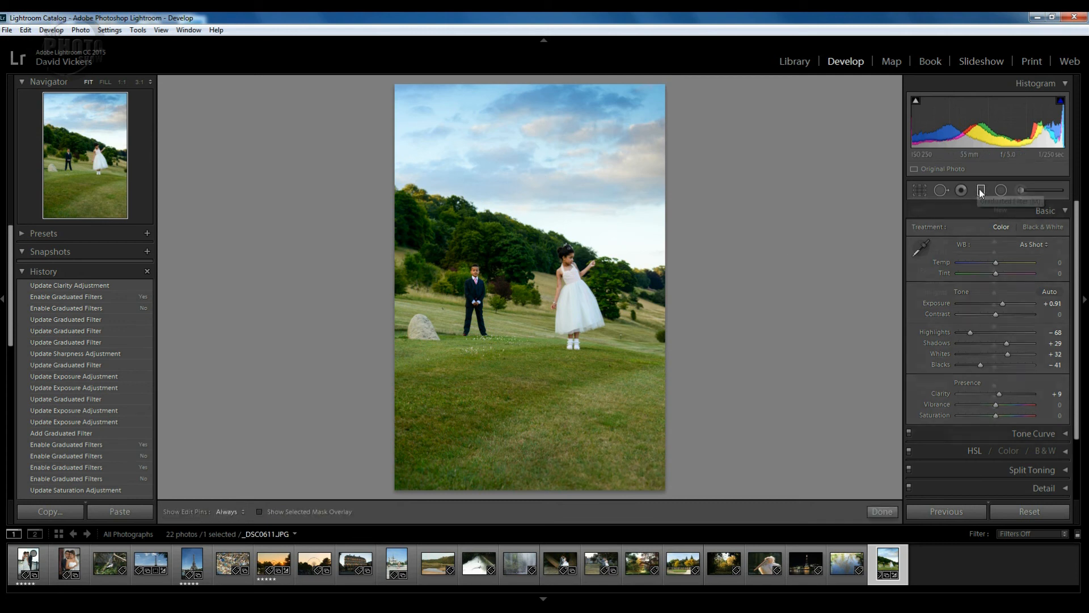
click(600, 153)
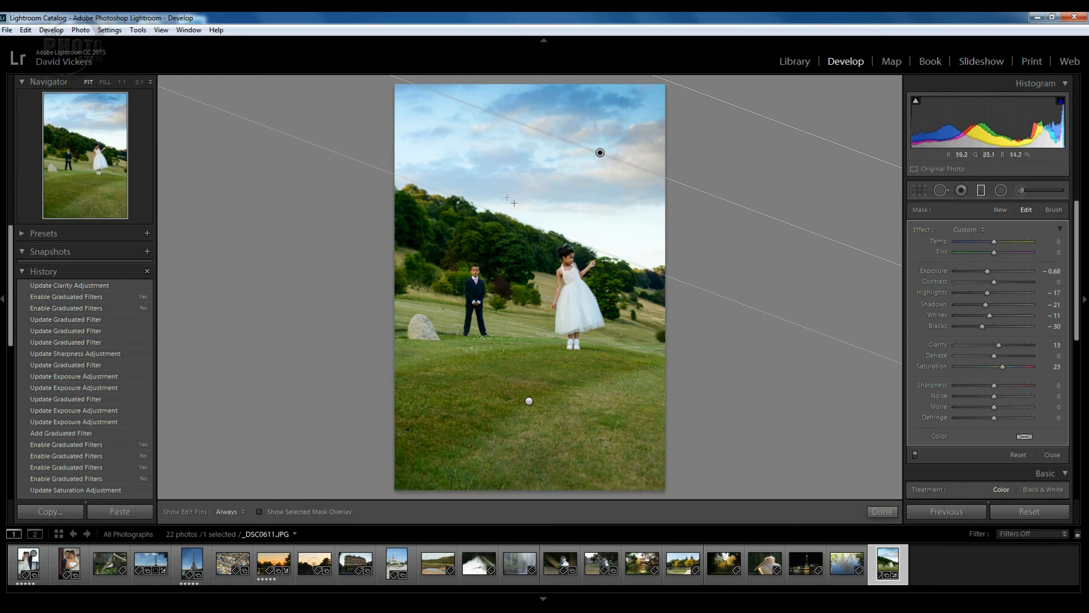
click(1053, 211)
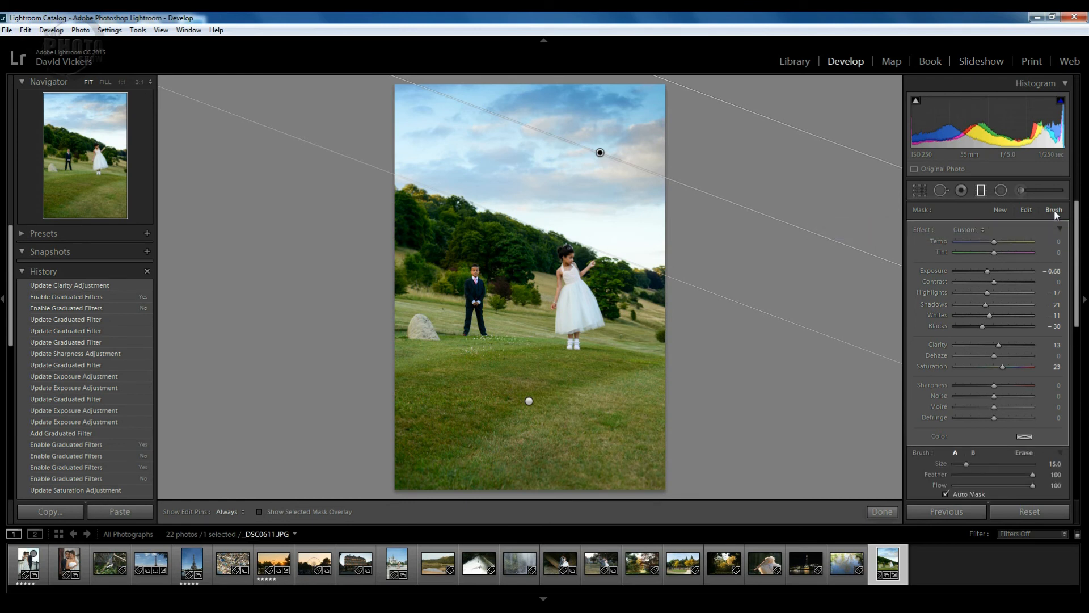
click(1026, 452)
click(607, 350)
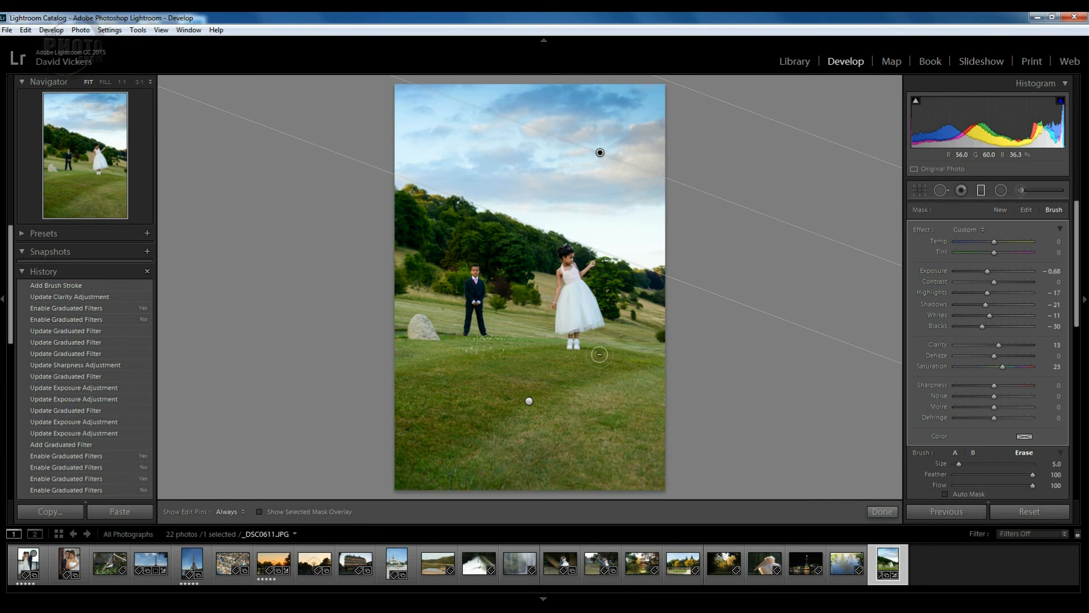
key(h)
key(h)
click(635, 272)
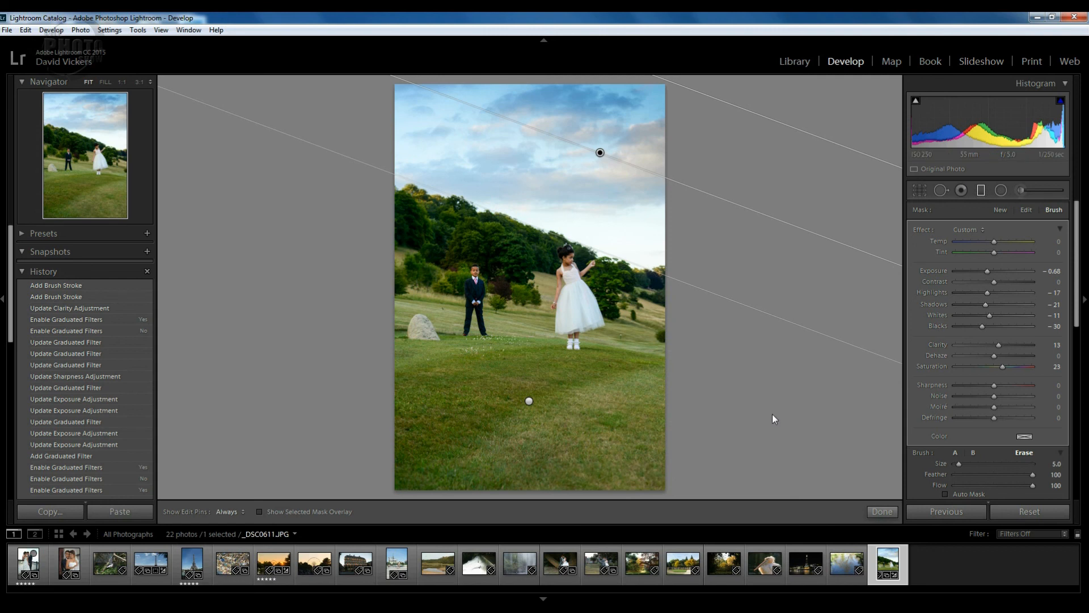
click(981, 191)
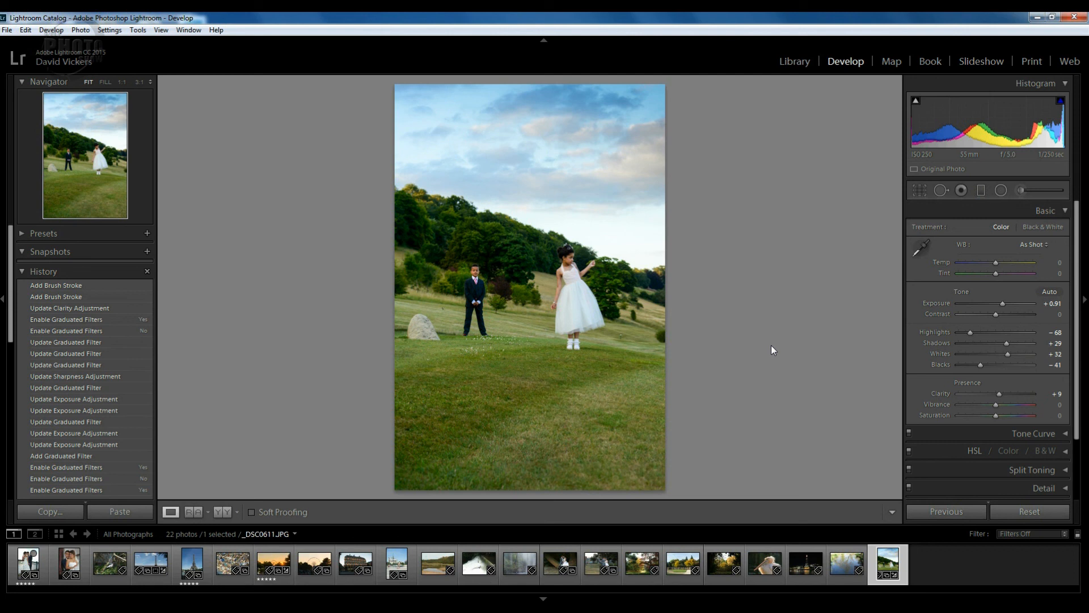
Step: Review the finished edit against the original, first in the side-by-side Before/After view and once more in the single-photo view
key(y)
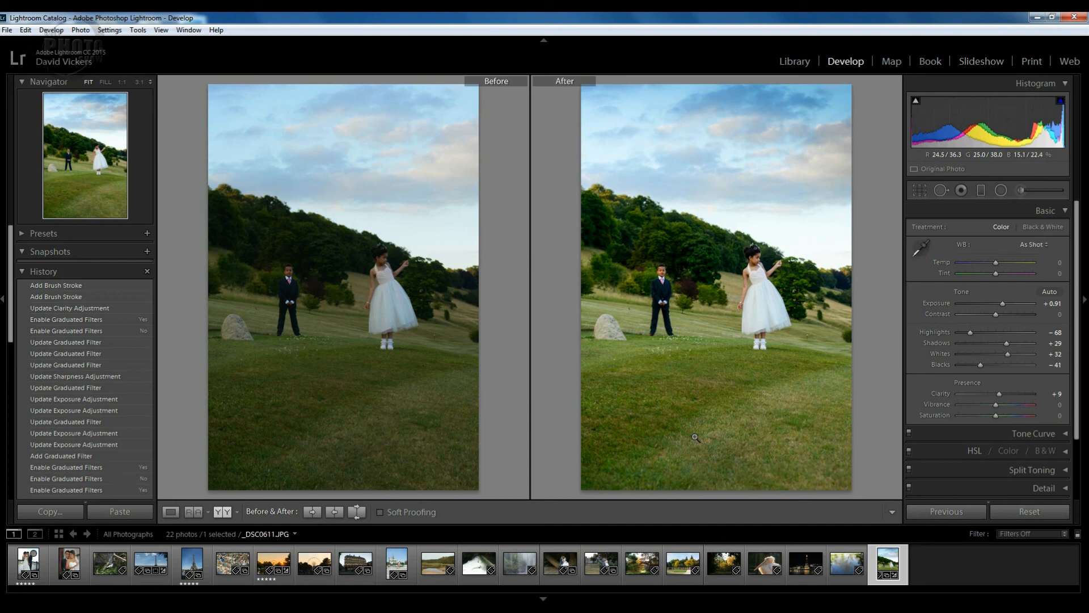
key(y)
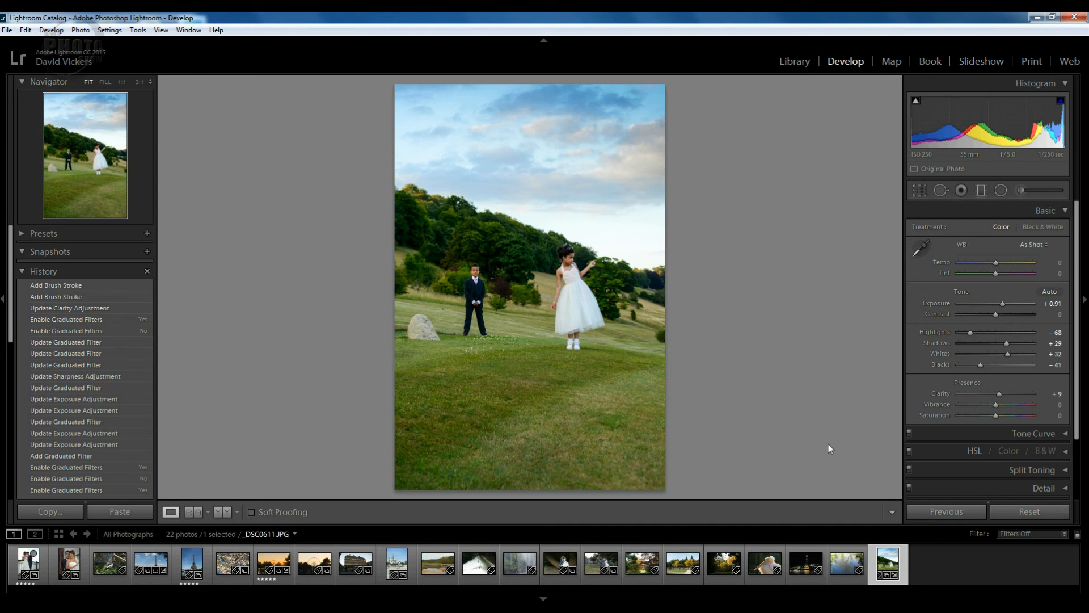
key(backslash)
key(backslash)
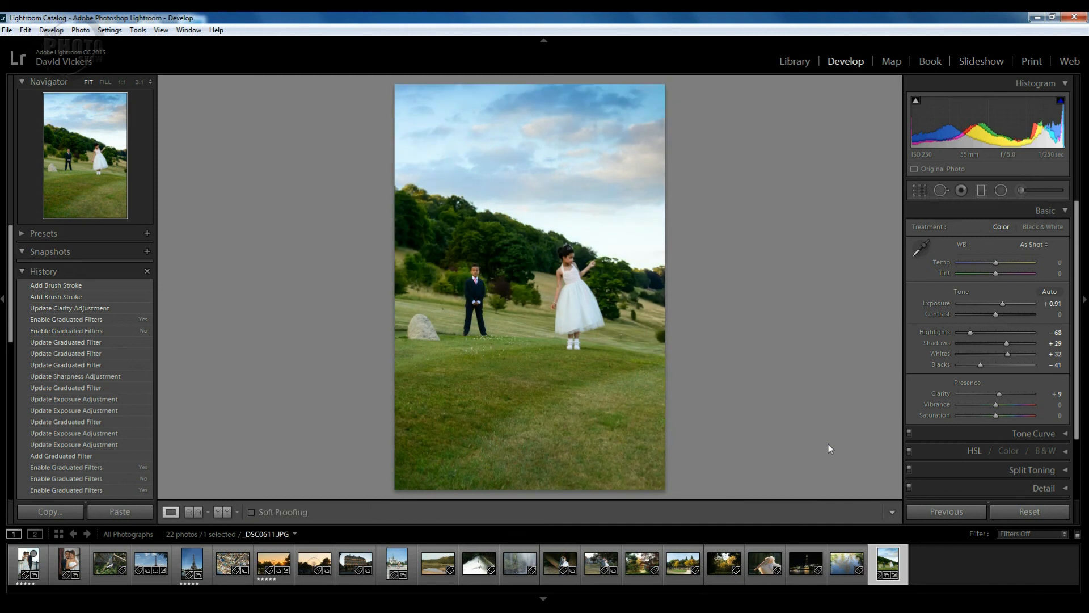